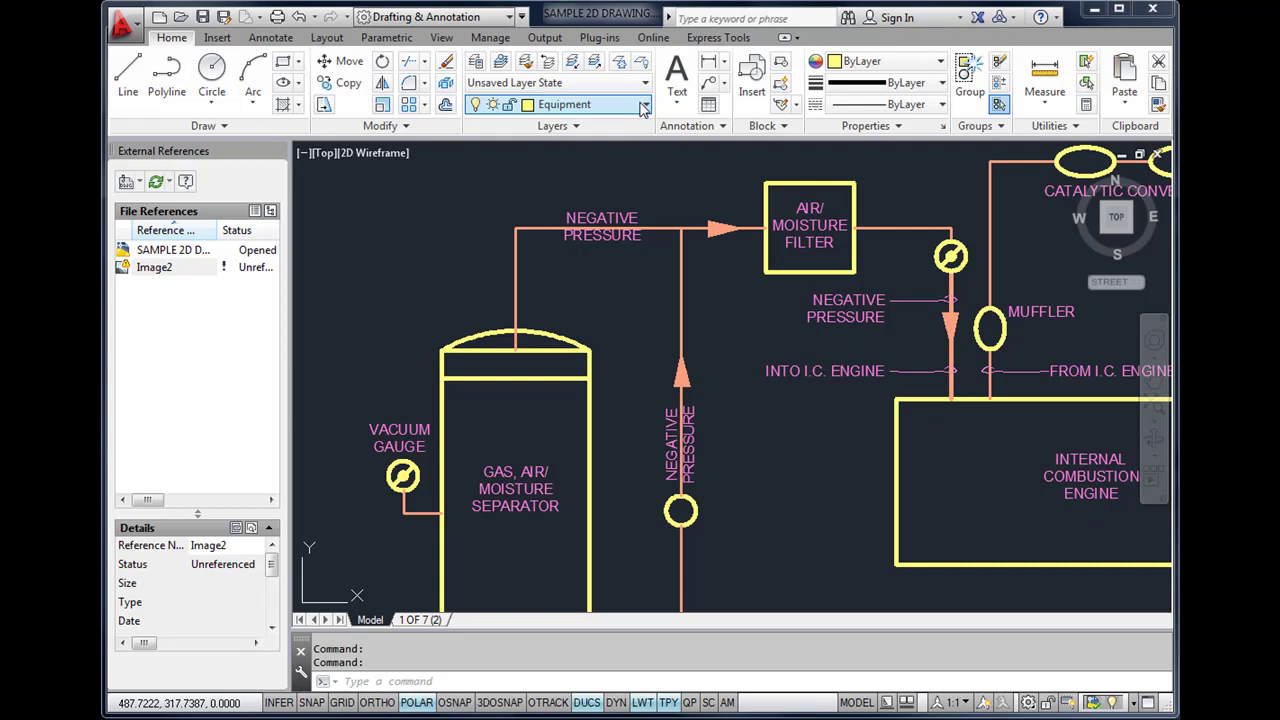
# Turn the Equipment layer off to hide the yellow equipment outlines, and turn it back on.
pyautogui.click(643, 108)
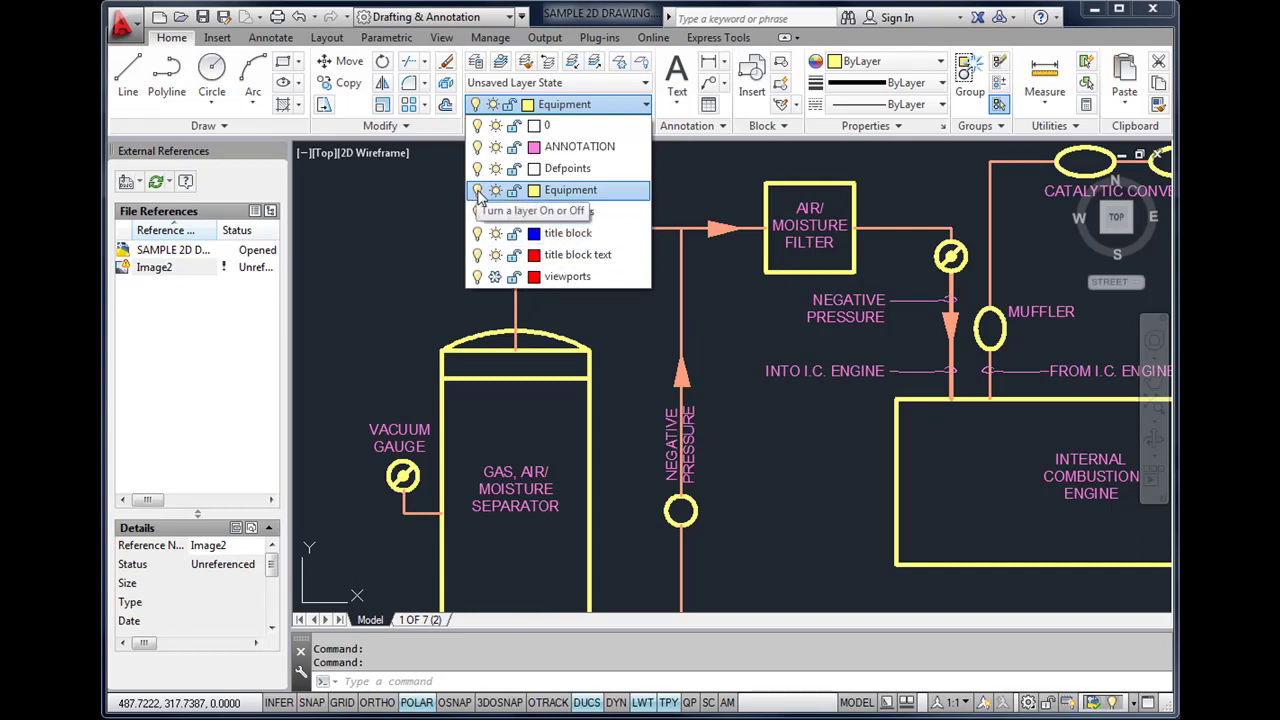
pyautogui.click(478, 192)
pyautogui.click(366, 232)
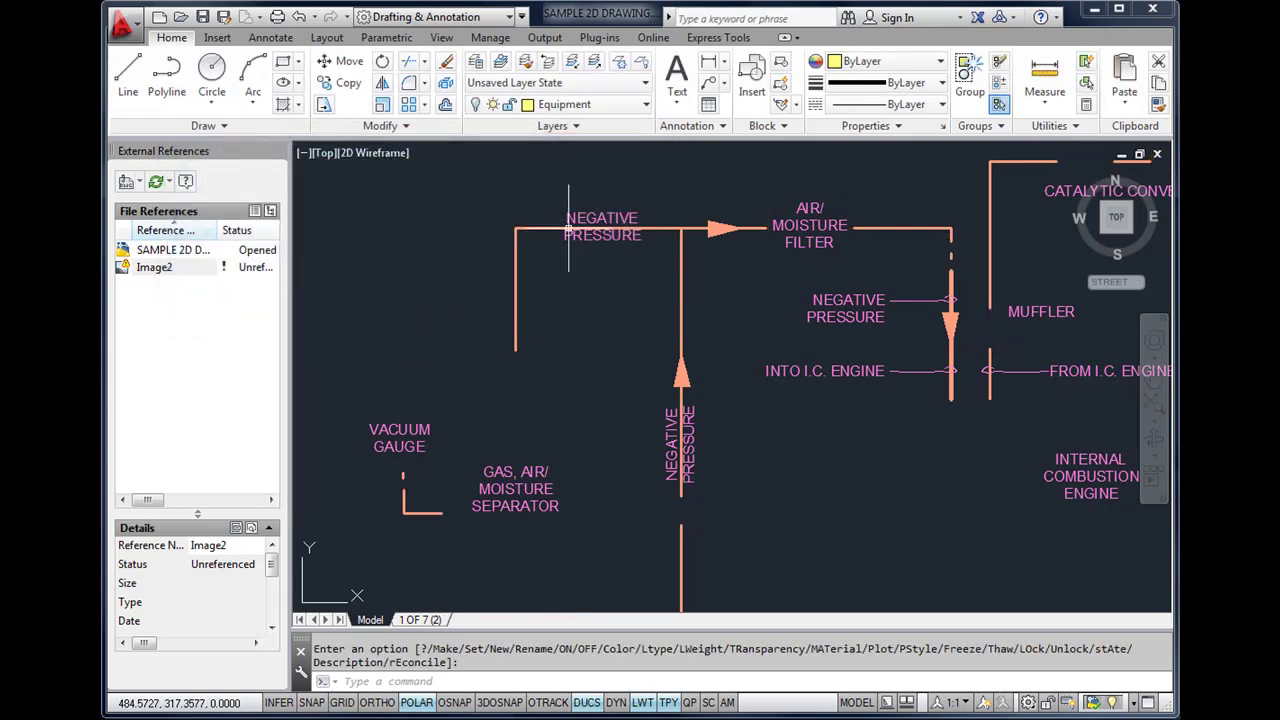
pyautogui.click(594, 106)
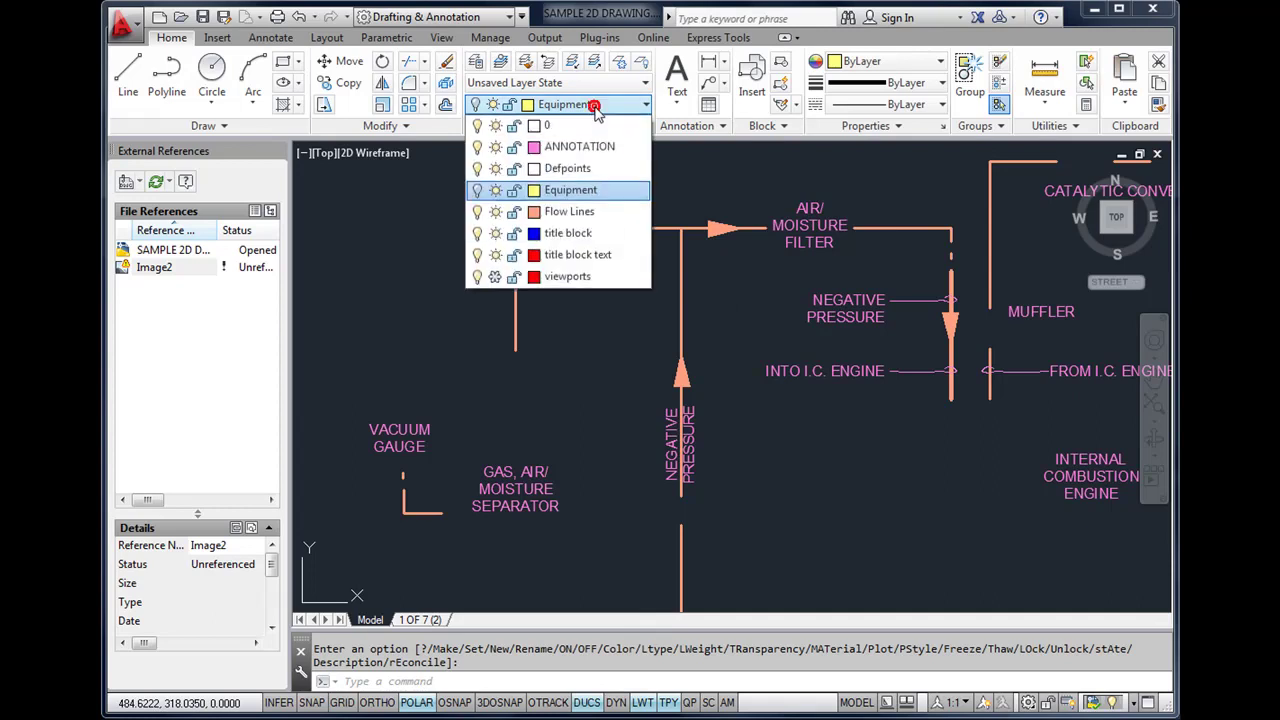
pyautogui.click(477, 190)
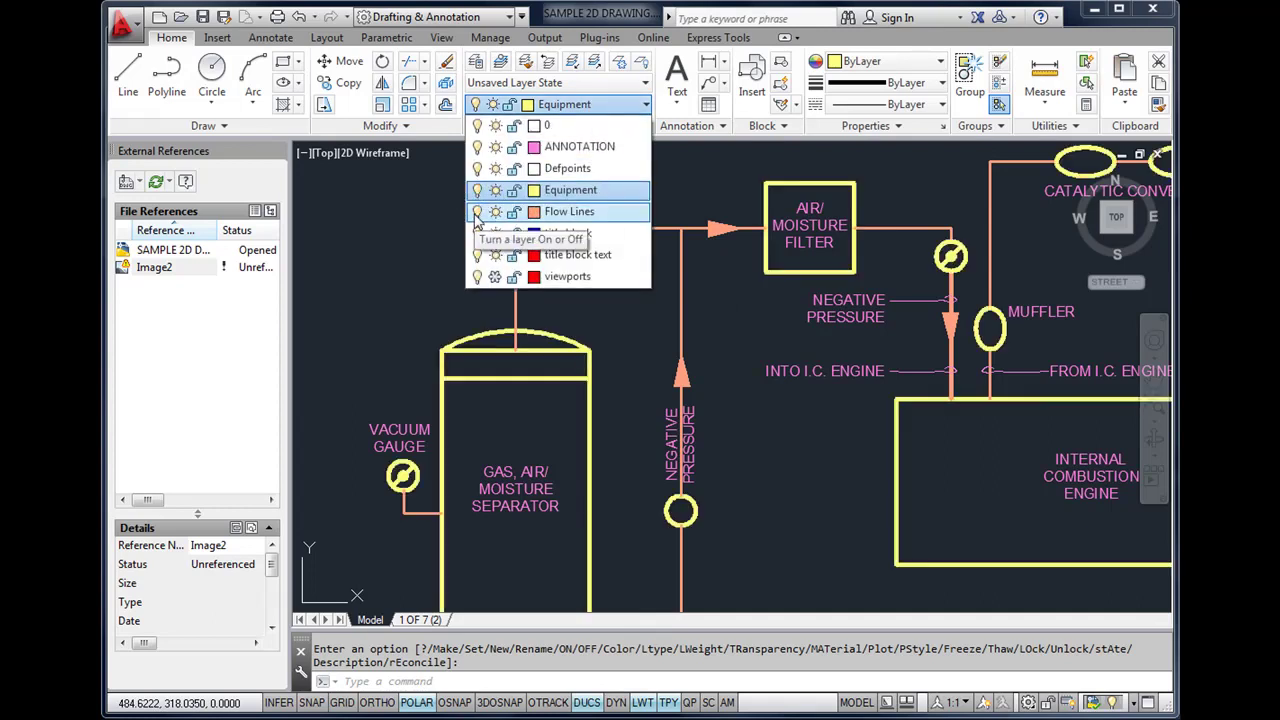
# Turn the Flow Lines layer off, turn it back on, and close the layer list.
pyautogui.click(477, 212)
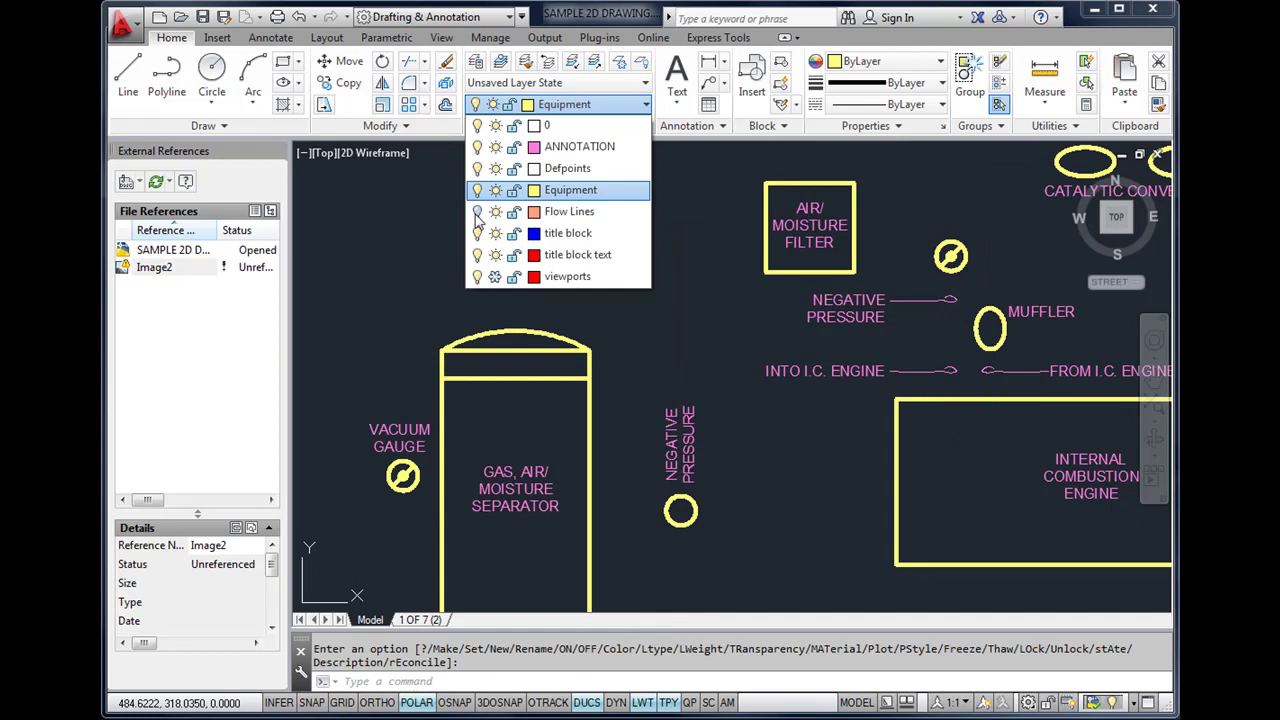
pyautogui.click(477, 214)
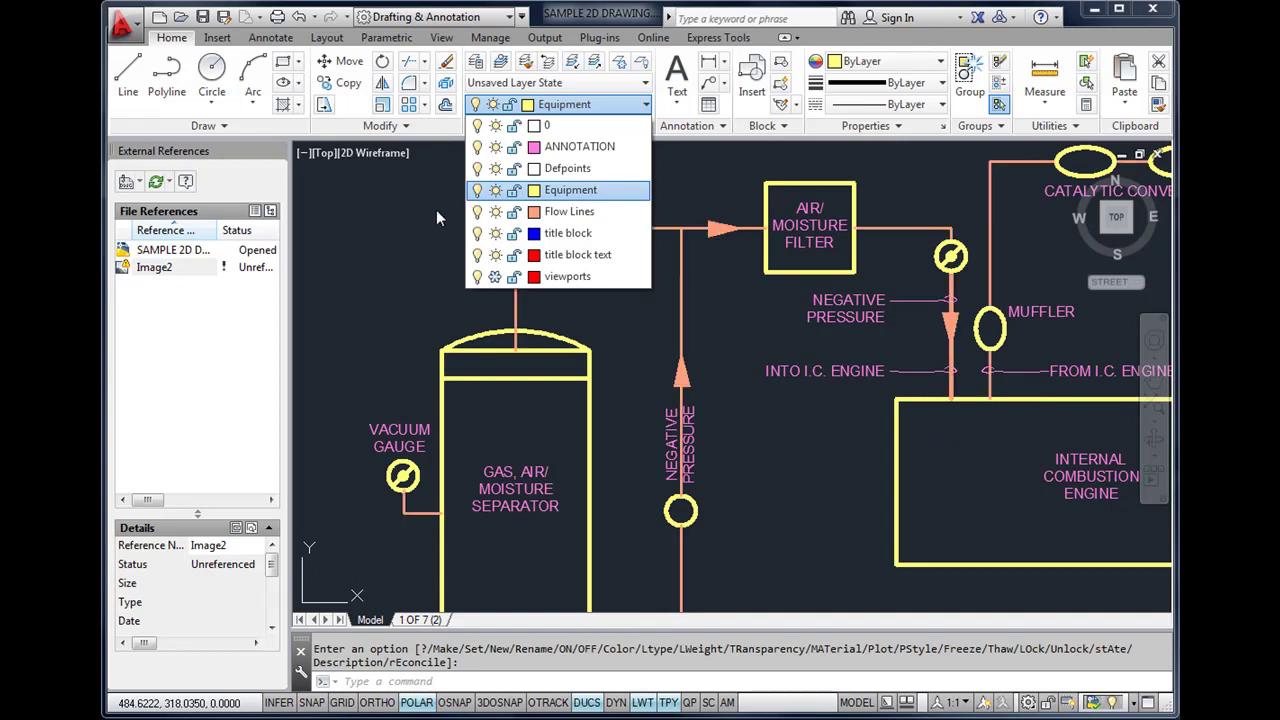
pyautogui.click(435, 213)
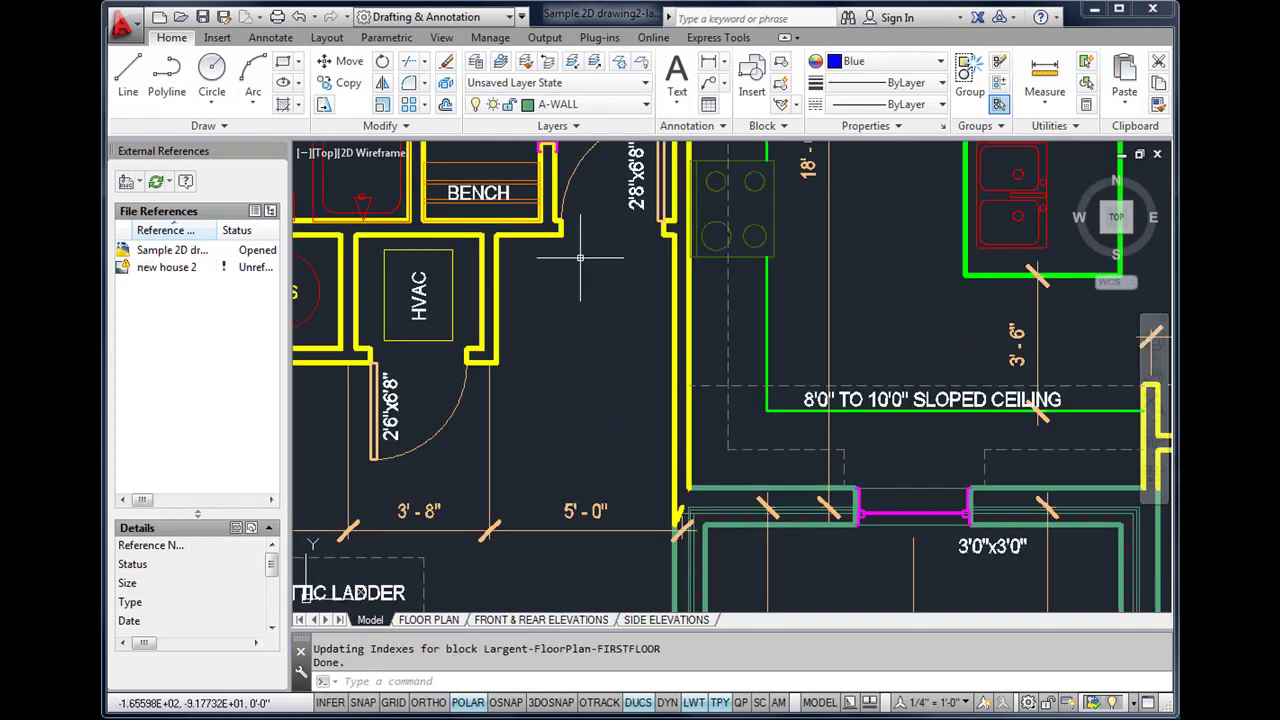
# In the floor plan drawing, turn off the current A-WALL layer, accepting the current-layer prompt, and turn it back on.
pyautogui.click(630, 108)
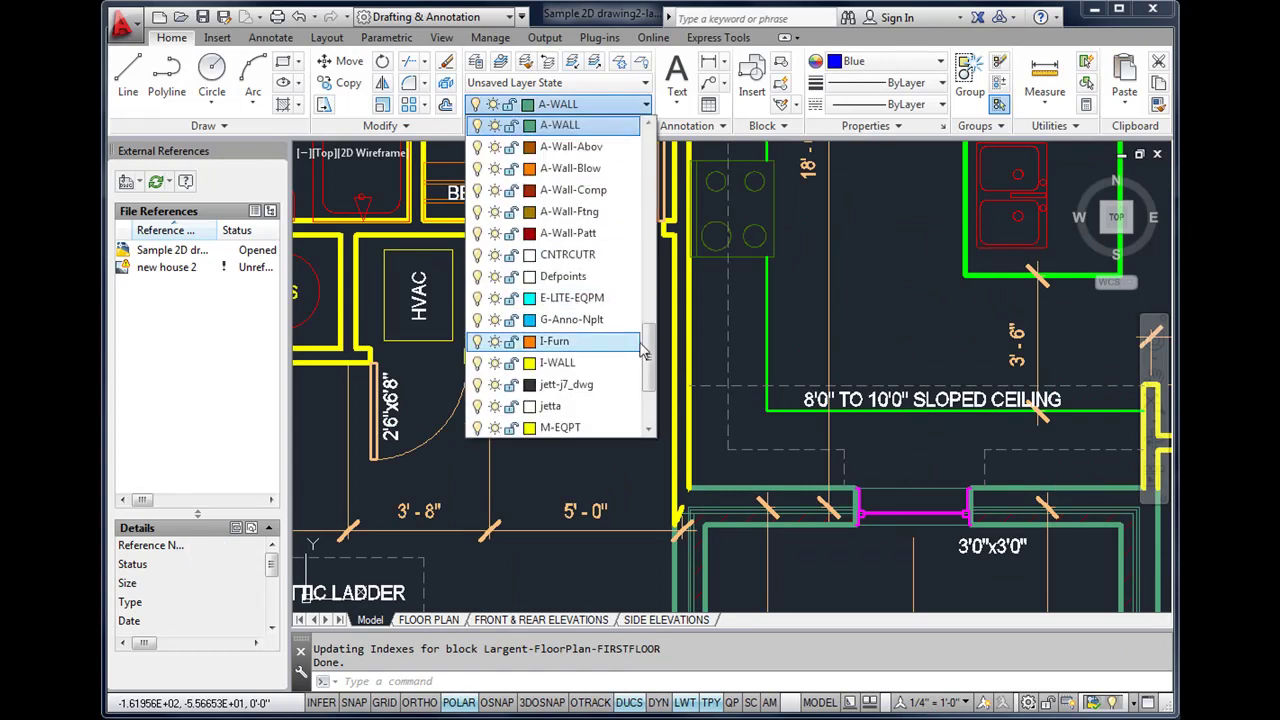
pyautogui.moveTo(650, 360)
pyautogui.mouseDown()
pyautogui.moveTo(651, 262)
pyautogui.moveTo(655, 373)
pyautogui.mouseUp()
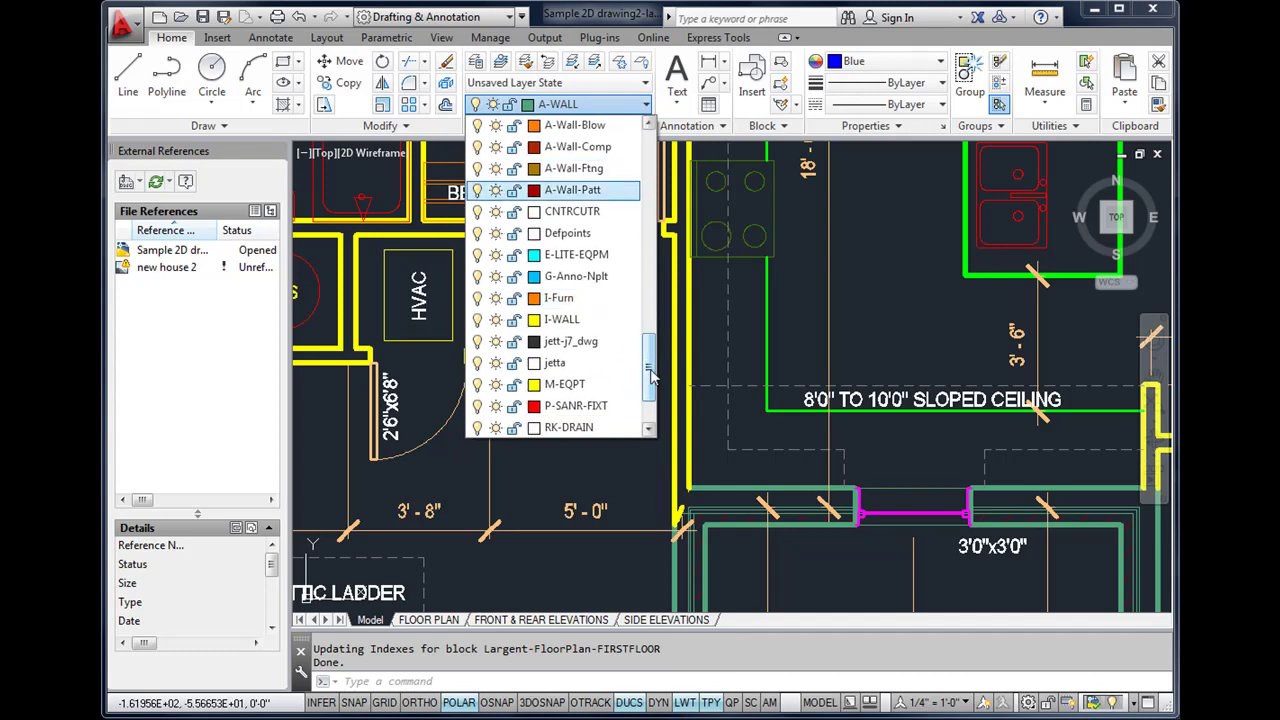
pyautogui.moveTo(650, 368); pyautogui.dragTo(647, 334)
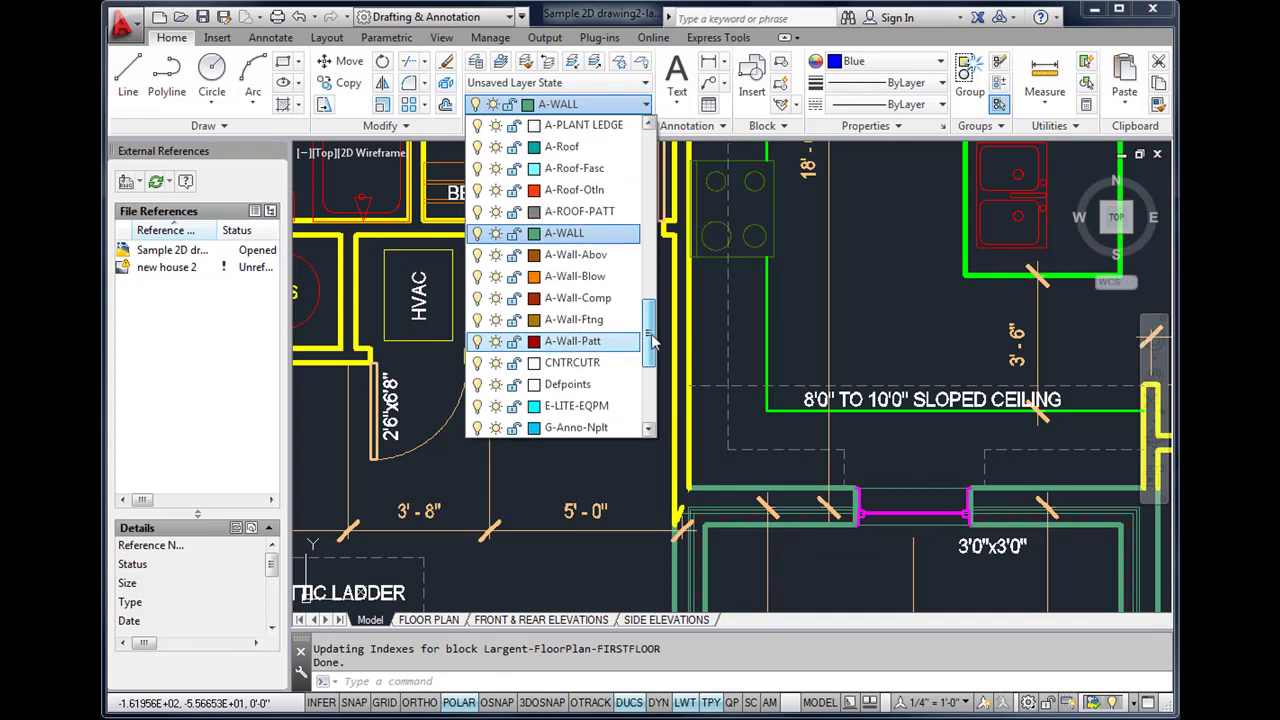
pyautogui.click(477, 234)
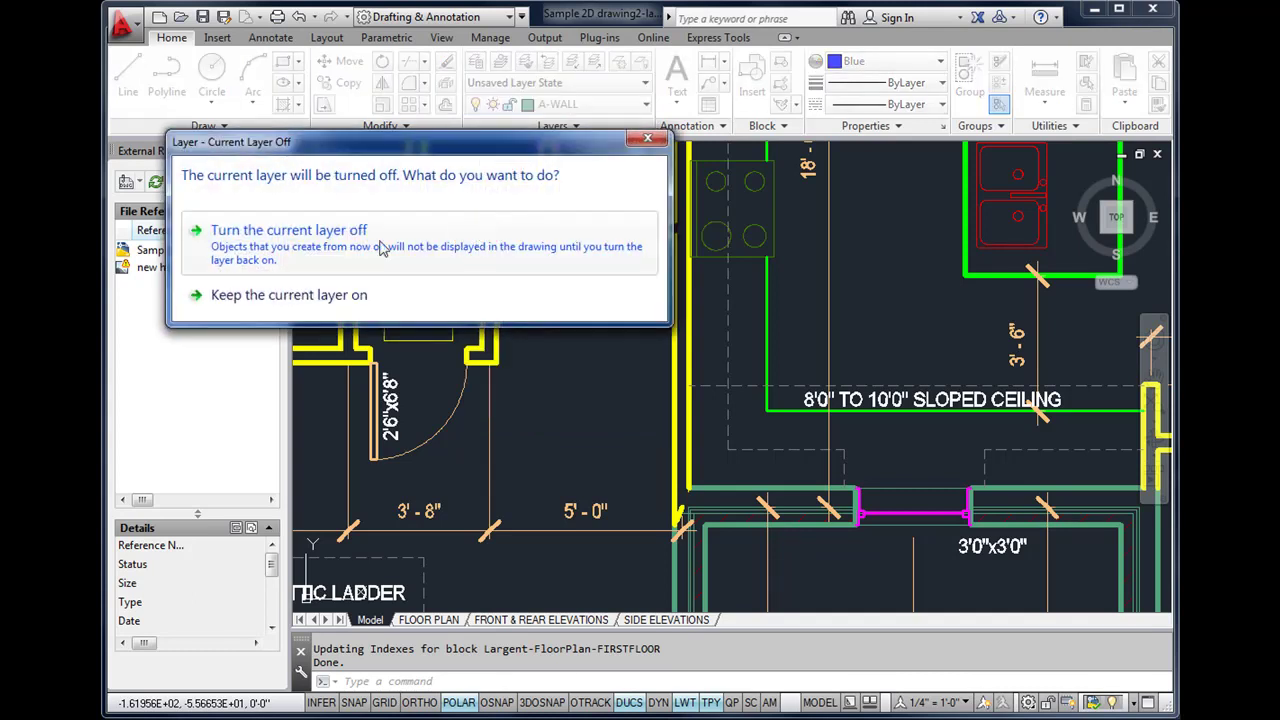
pyautogui.moveTo(397, 153); pyautogui.dragTo(524, 210)
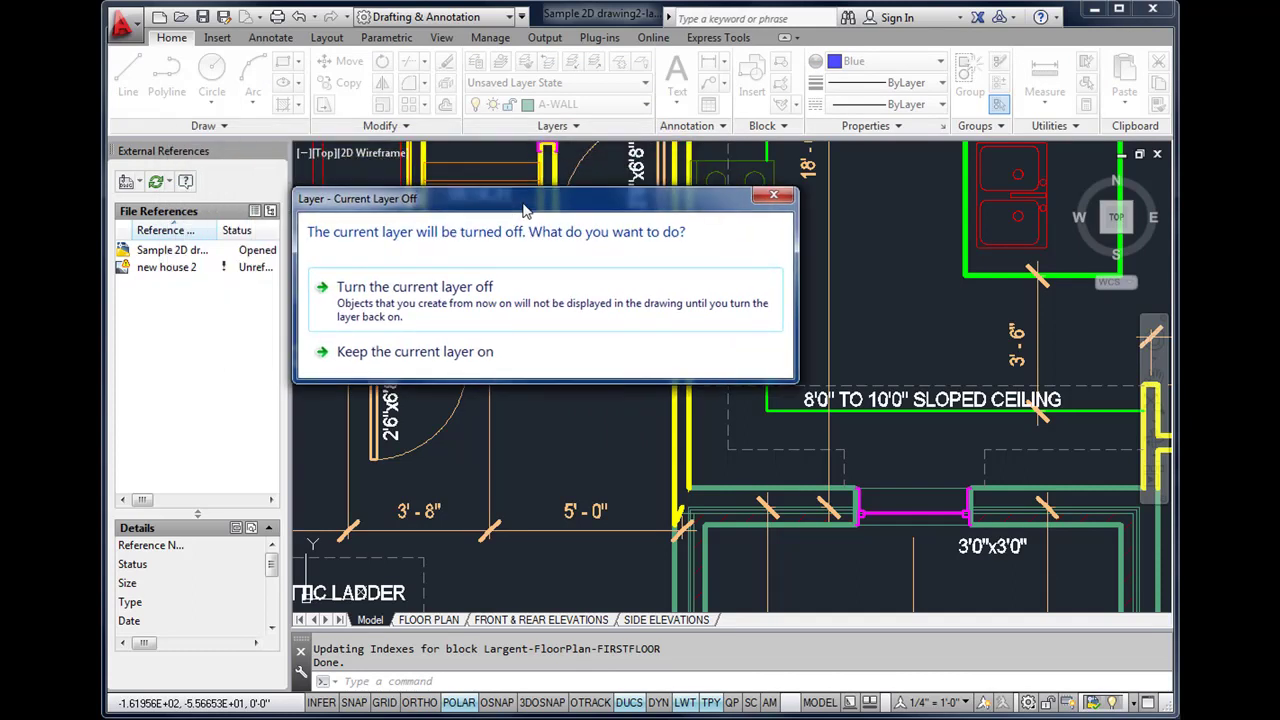
pyautogui.click(485, 288)
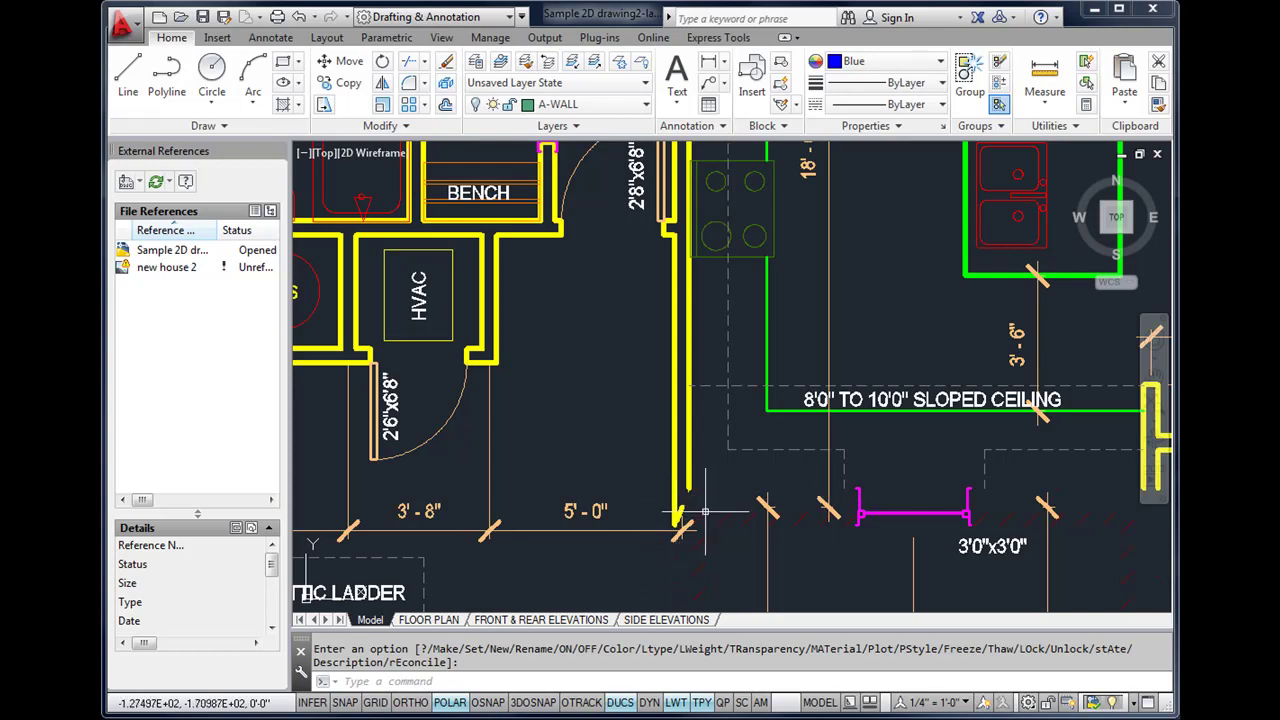
pyautogui.click(588, 104)
pyautogui.click(477, 126)
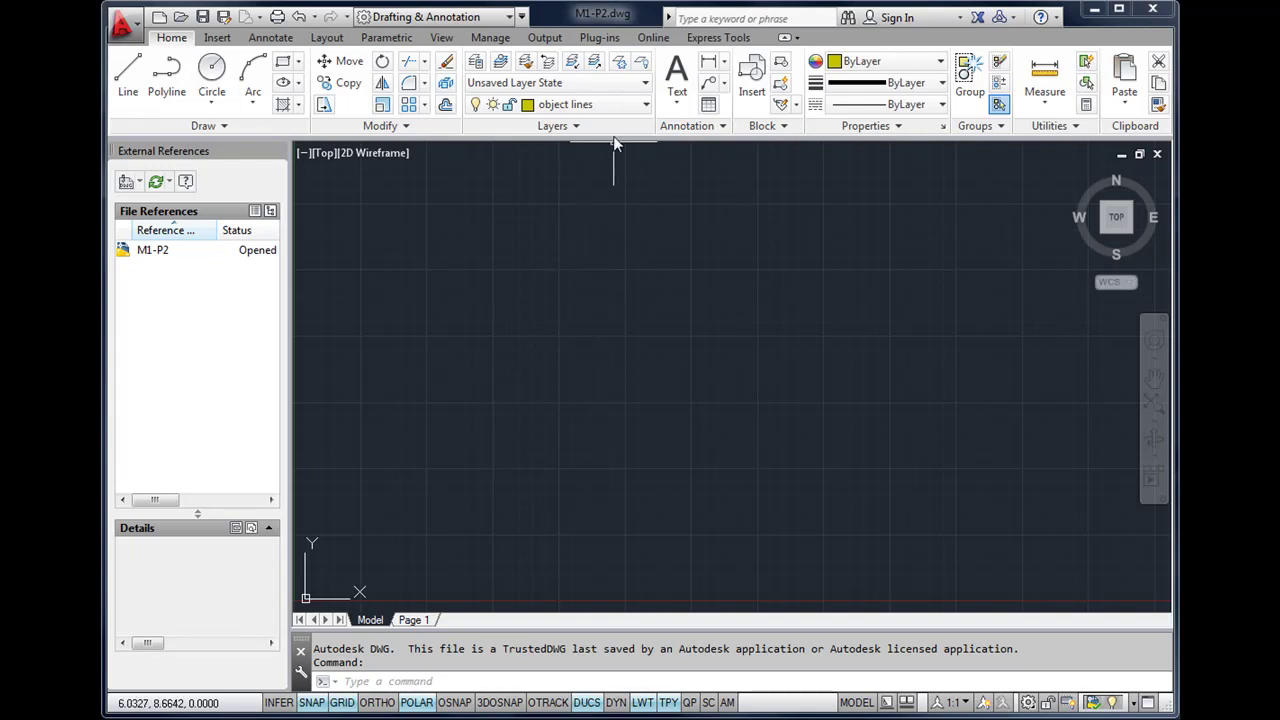
# In M1-P2.dwg, draw a closed rectangle 2.5 wide by 1.75 high with the Line command on the object lines layer.
pyautogui.click(640, 108)
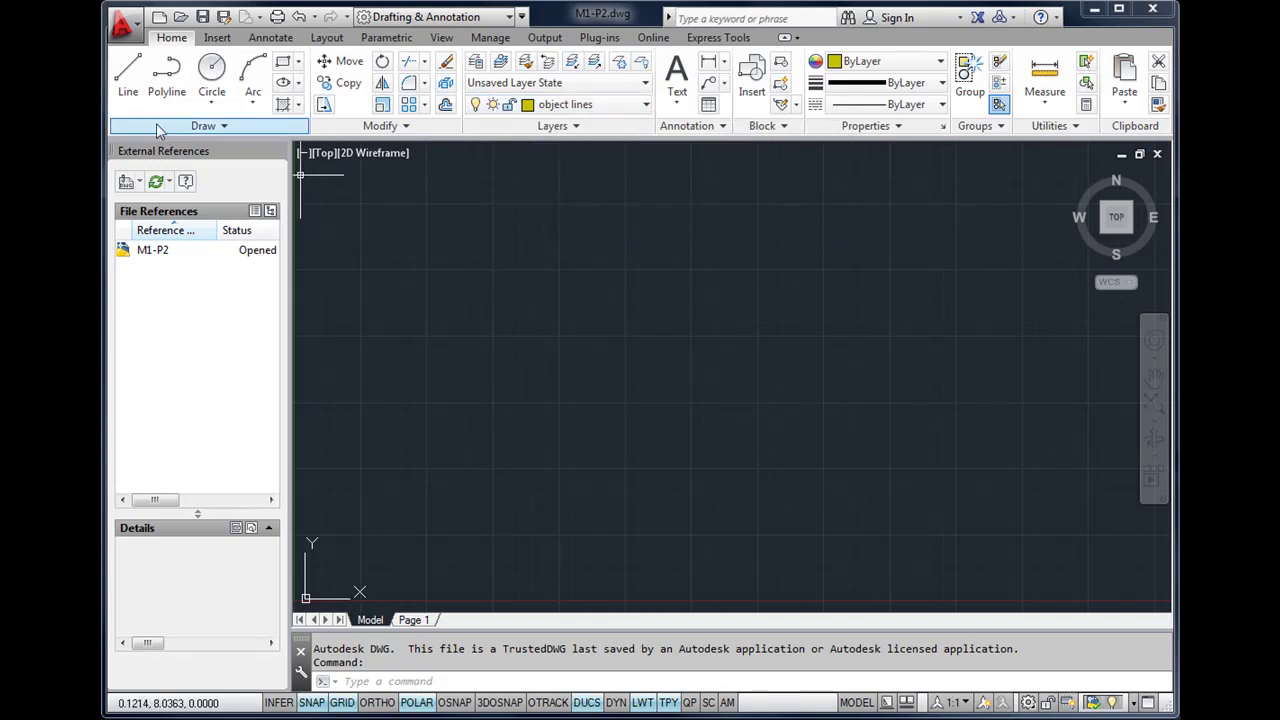
pyautogui.click(133, 78)
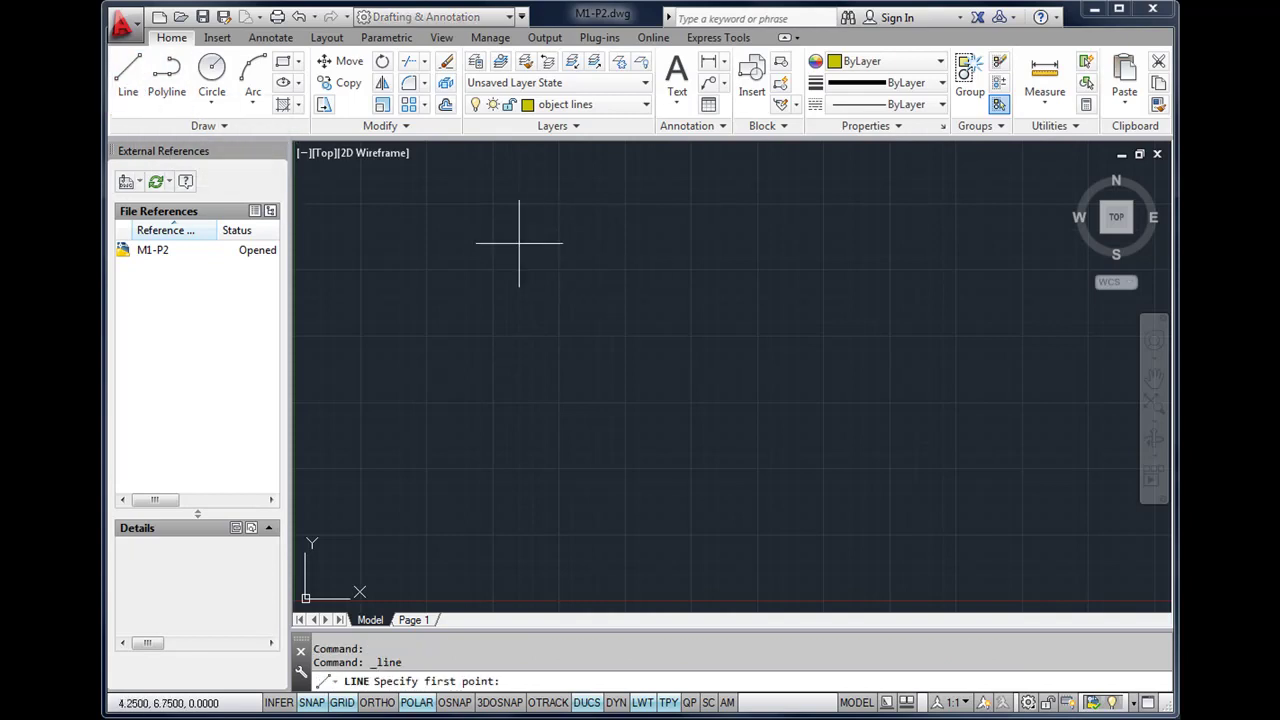
pyautogui.click(466, 229)
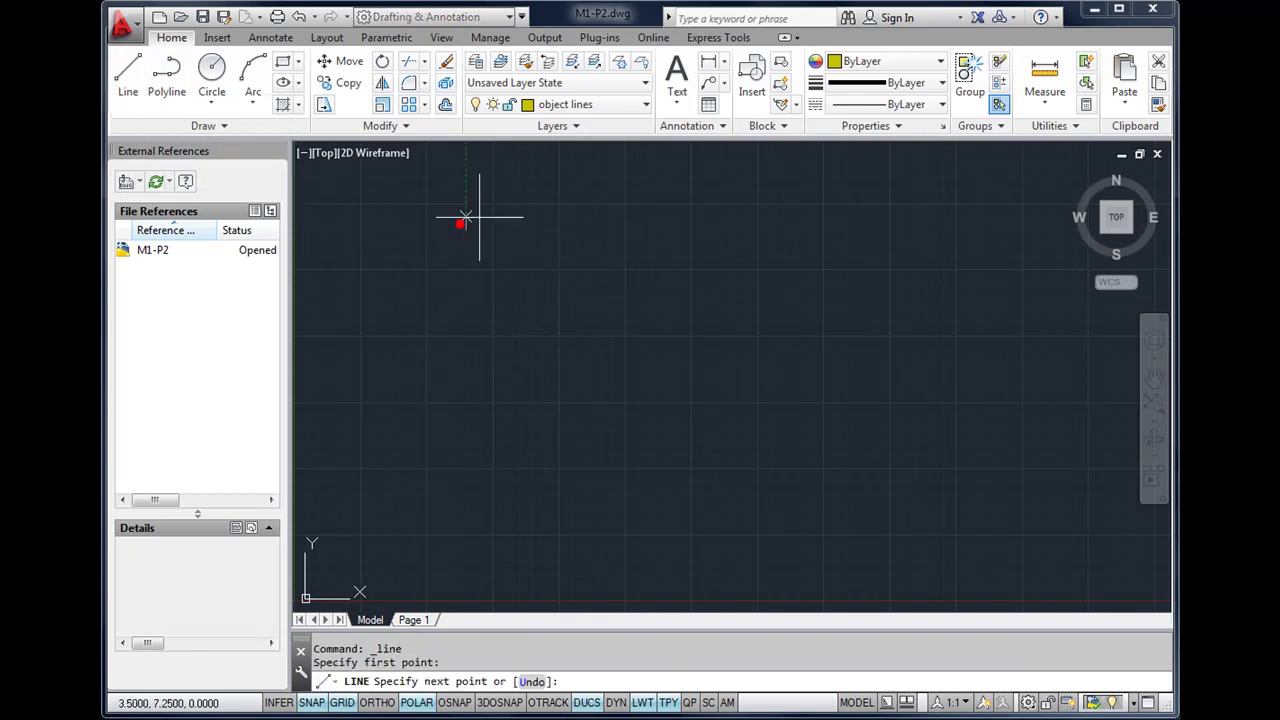
pyautogui.click(600, 230)
pyautogui.click(599, 322)
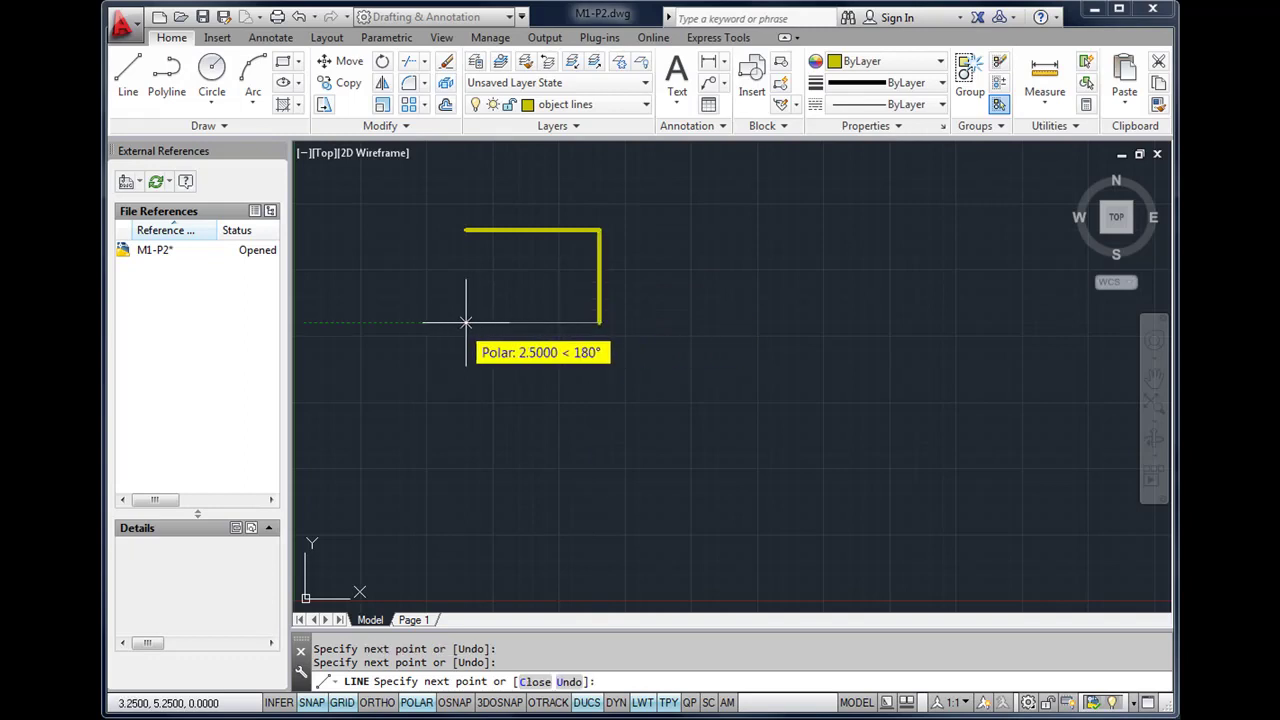
pyautogui.click(466, 322)
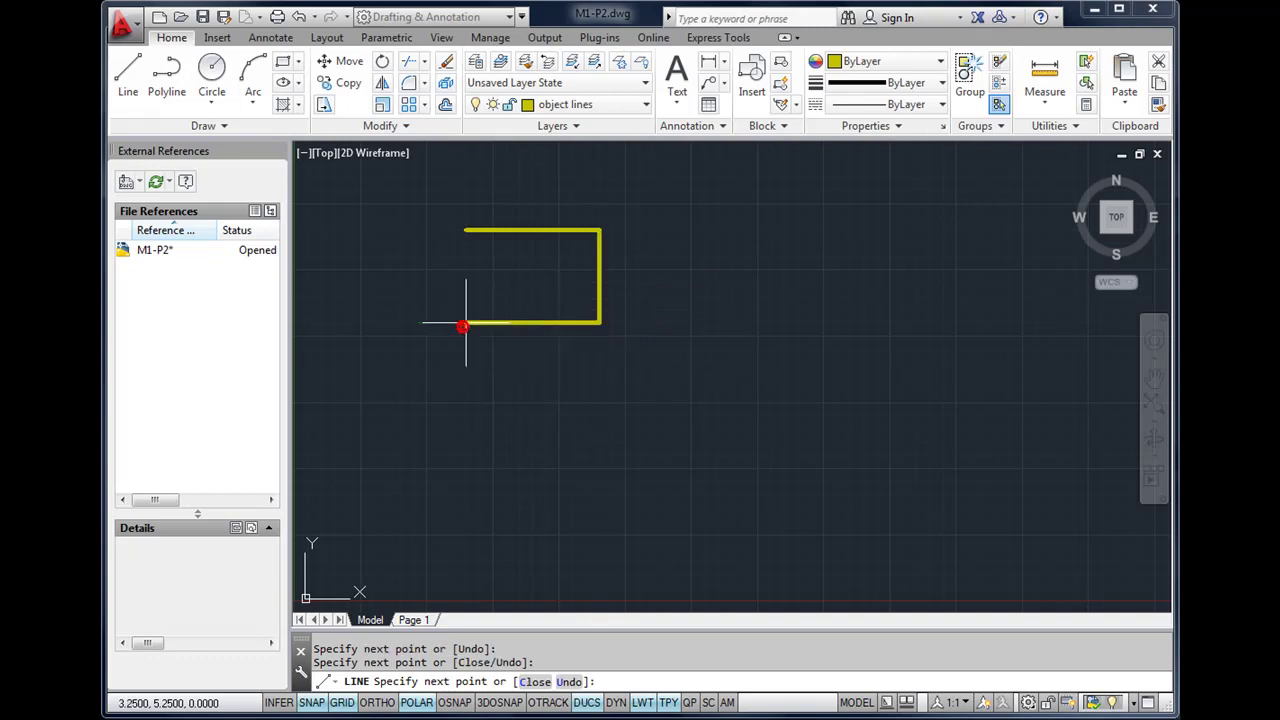
pyautogui.click(466, 230)
pyautogui.scroll(2, 472, 228)
pyautogui.press('Escape')
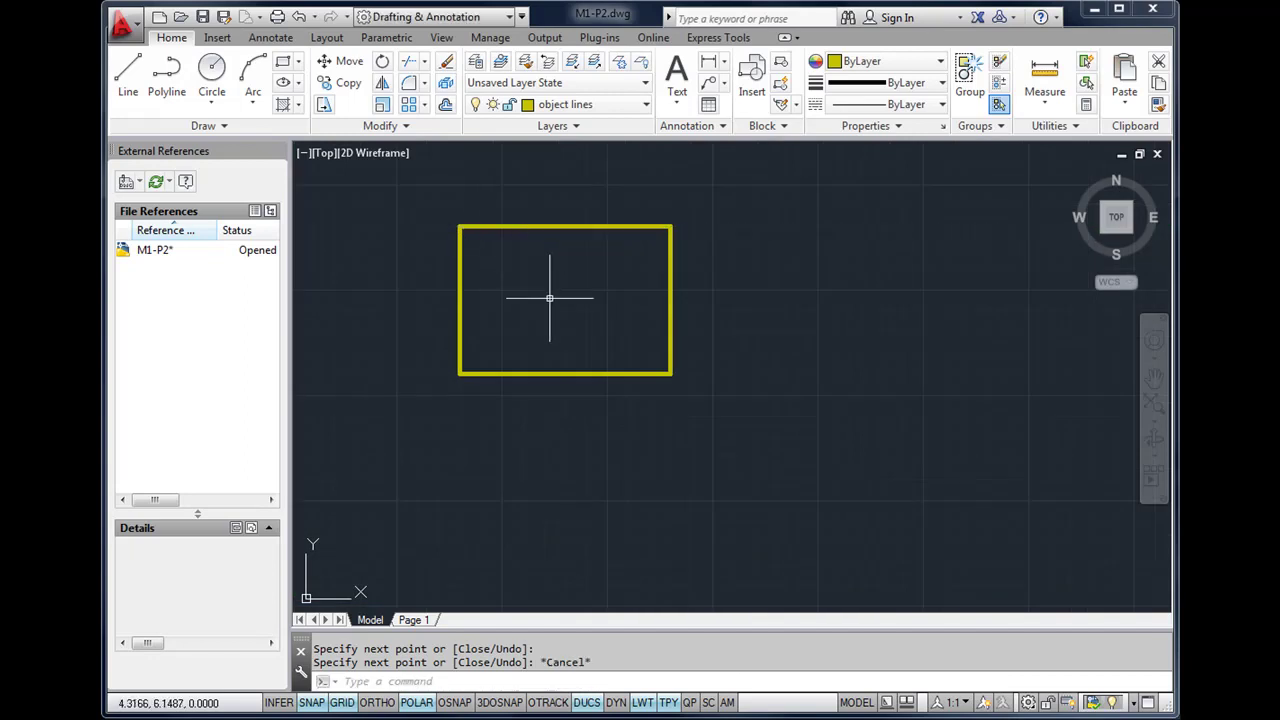
# Make hidden lines the current layer and draw a 2 by 1.25 rectangle with lines, inset 0.25 inside the yellow rectangle.
pyautogui.scroll(2, 567, 292)
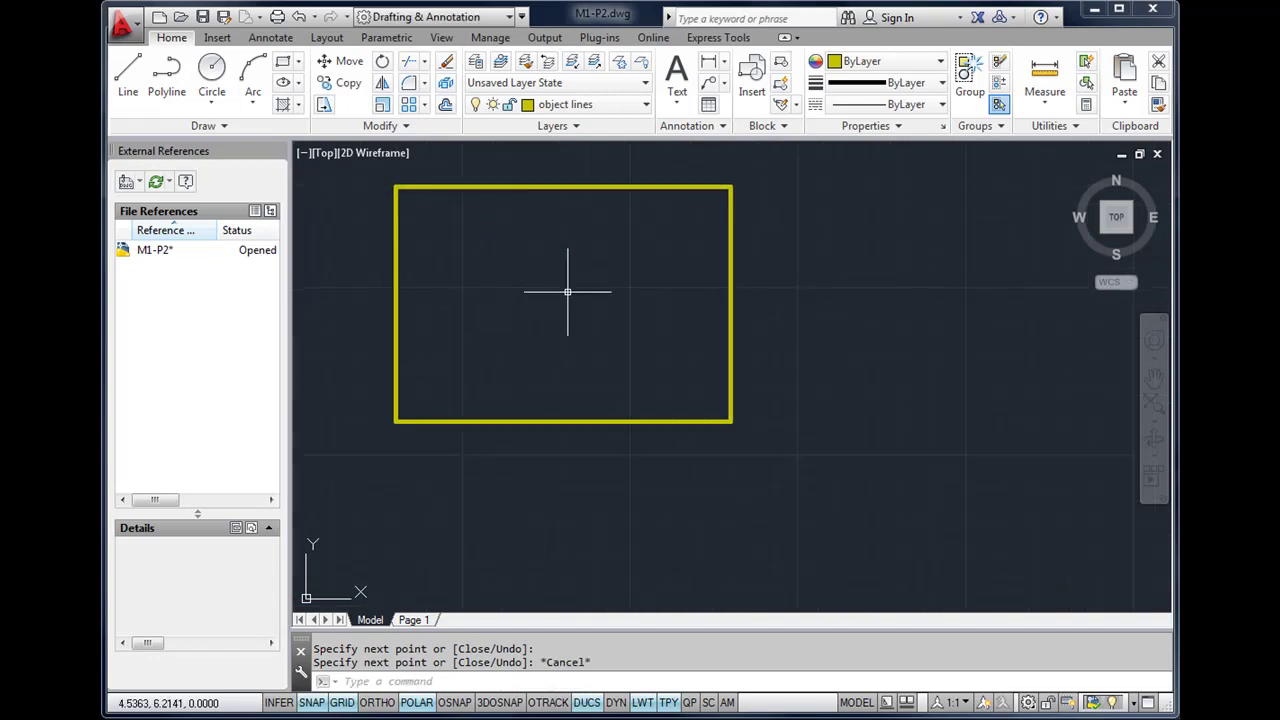
pyautogui.moveTo(567, 292); pyautogui.dragTo(598, 330, button='middle')
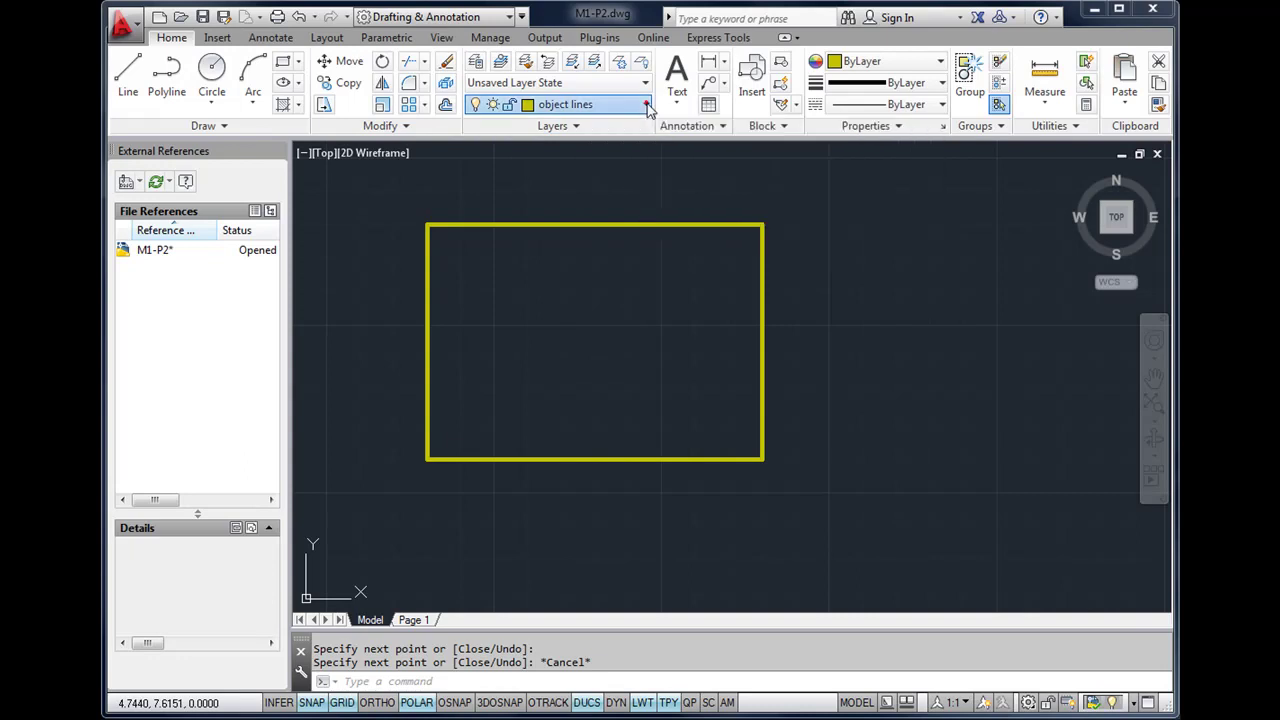
pyautogui.click(647, 107)
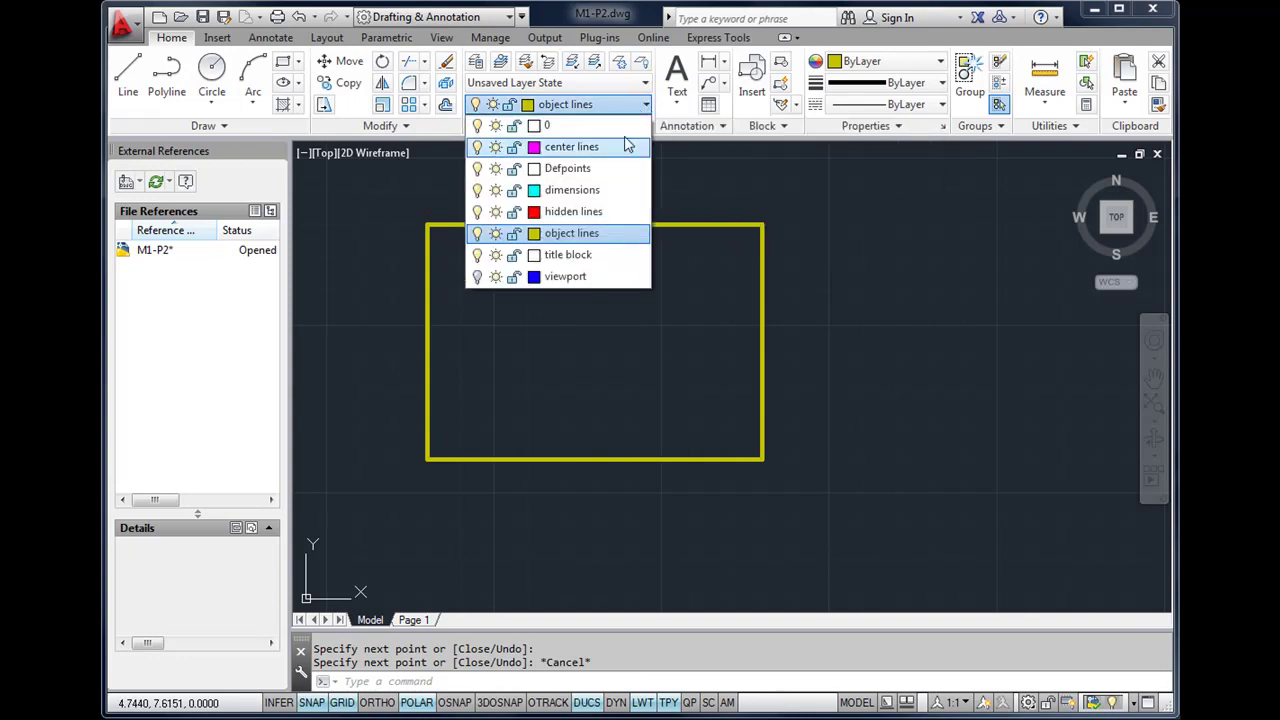
pyautogui.click(573, 212)
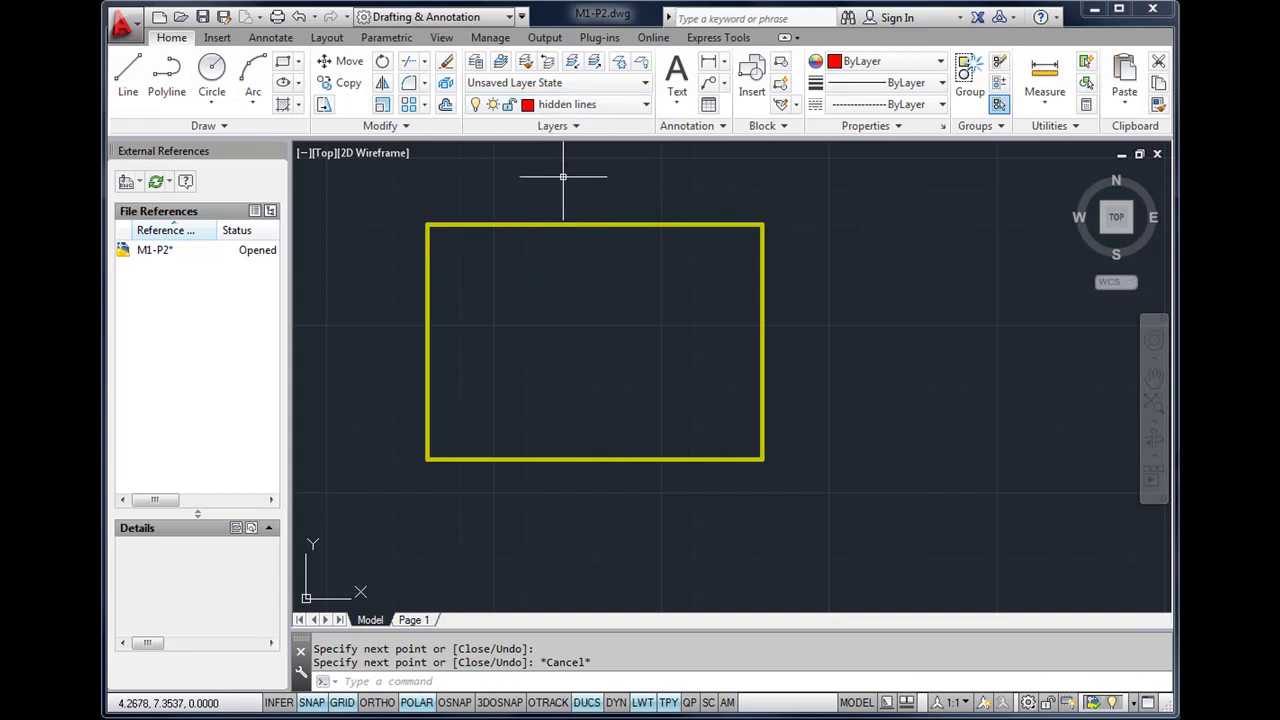
pyautogui.click(130, 80)
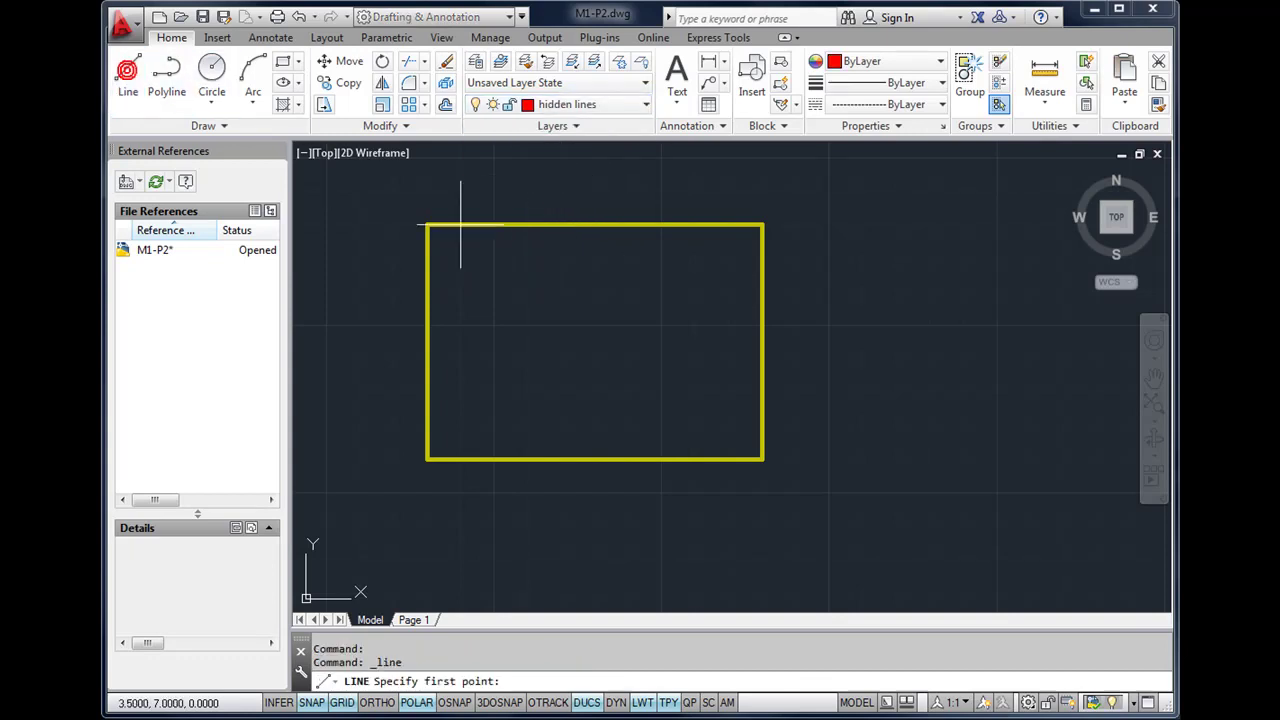
pyautogui.click(457, 251)
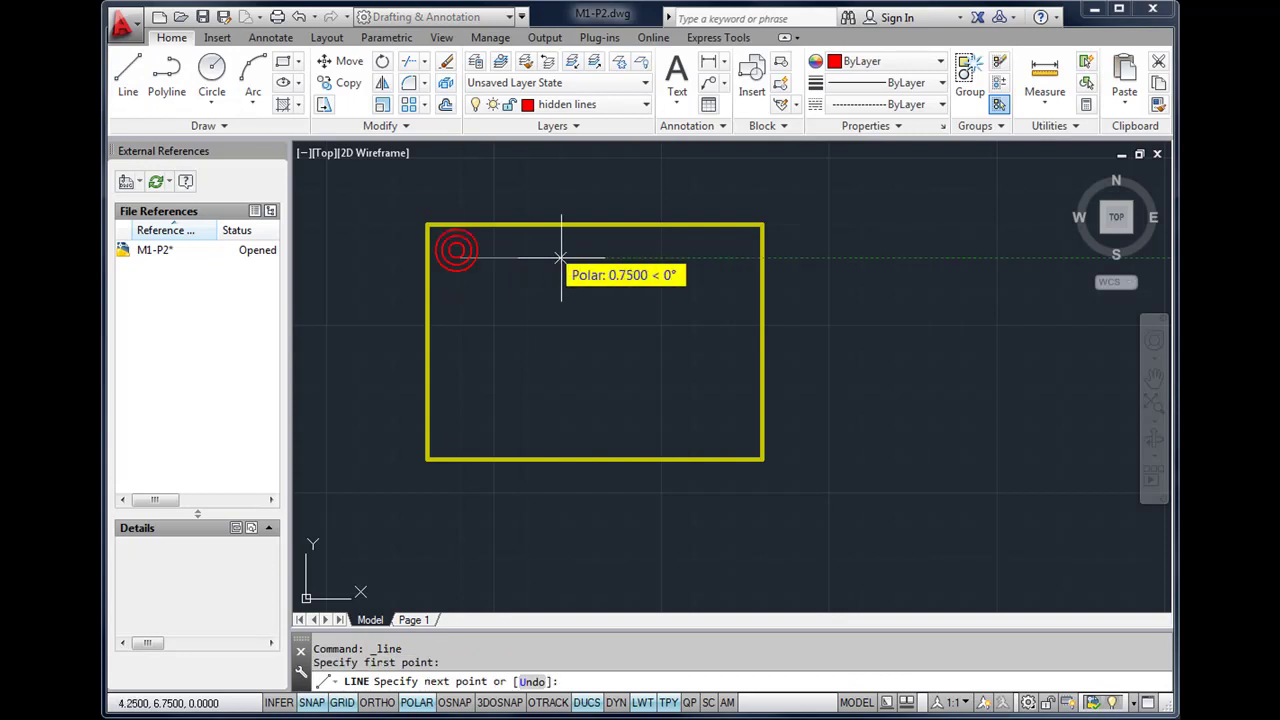
pyautogui.click(728, 257)
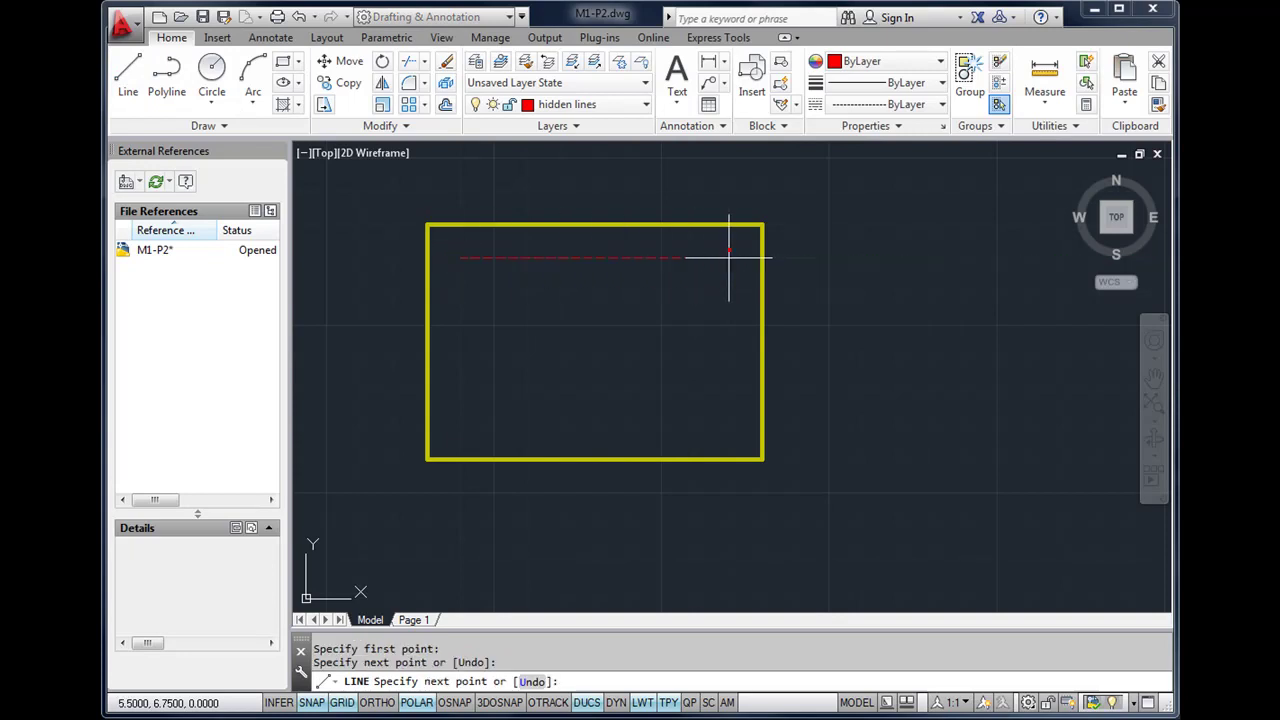
pyautogui.click(728, 426)
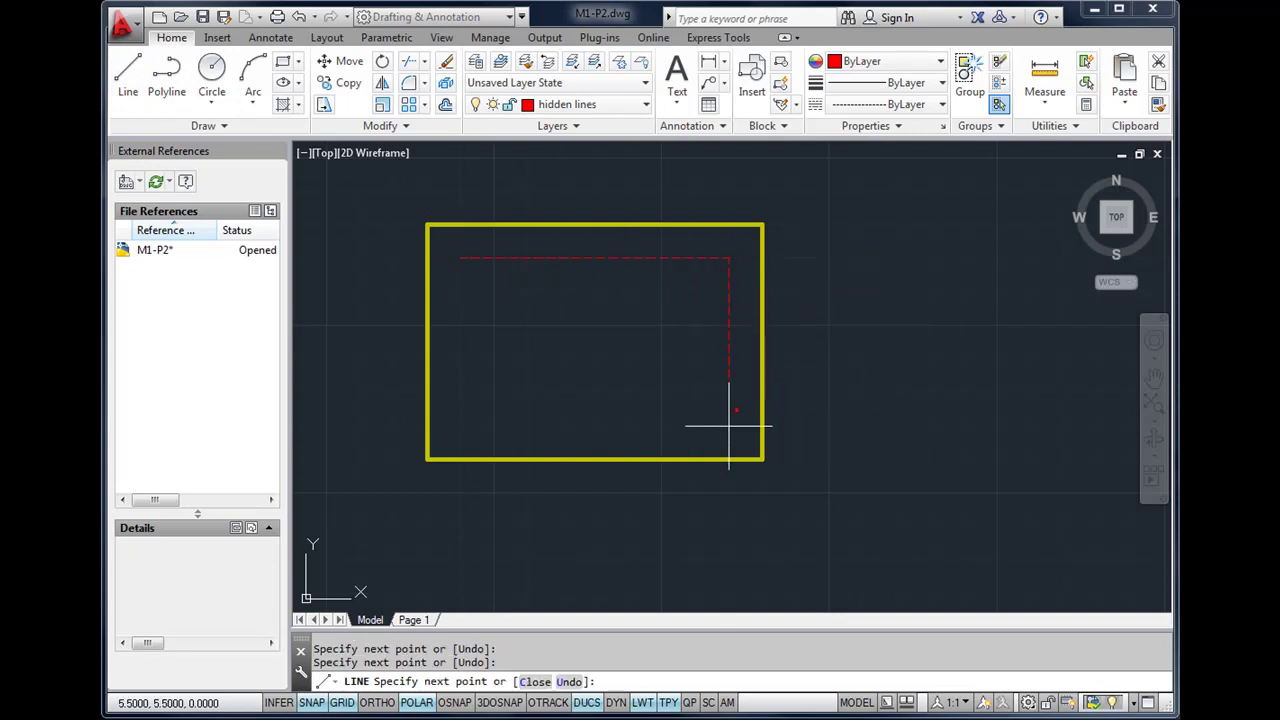
pyautogui.click(460, 426)
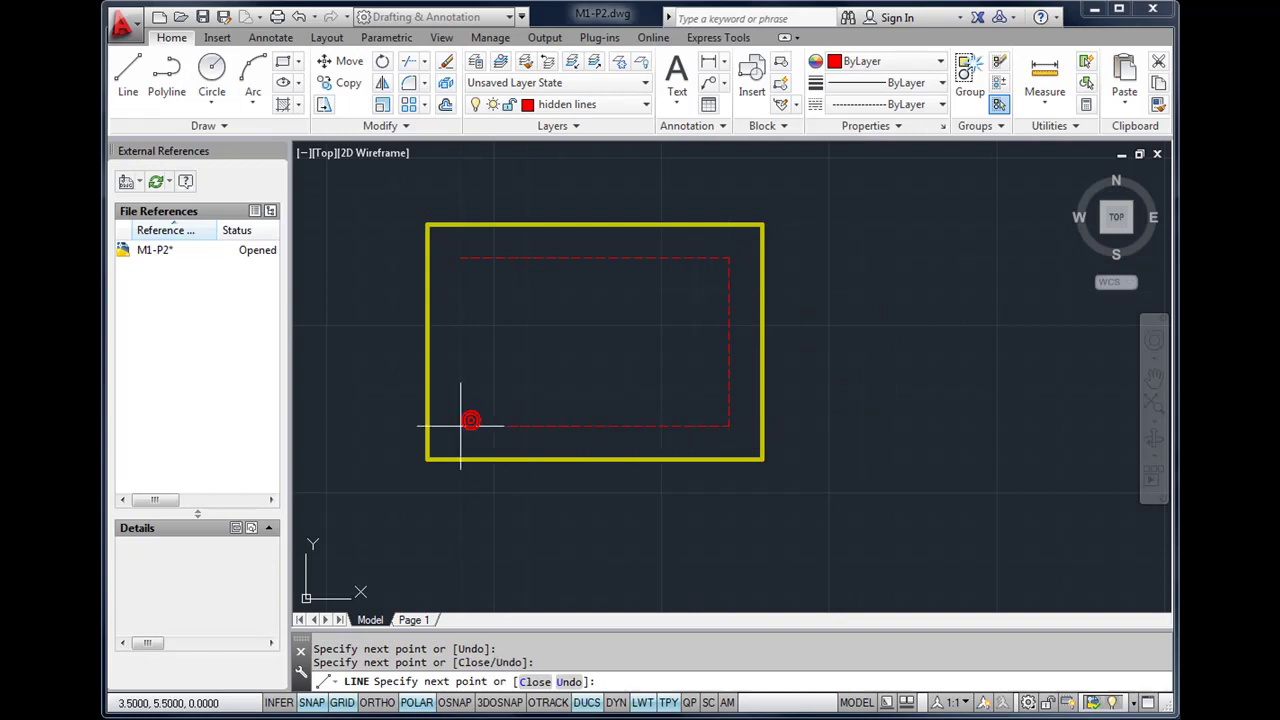
pyautogui.click(460, 257)
pyautogui.rightClick(461, 260)
pyautogui.click(481, 273)
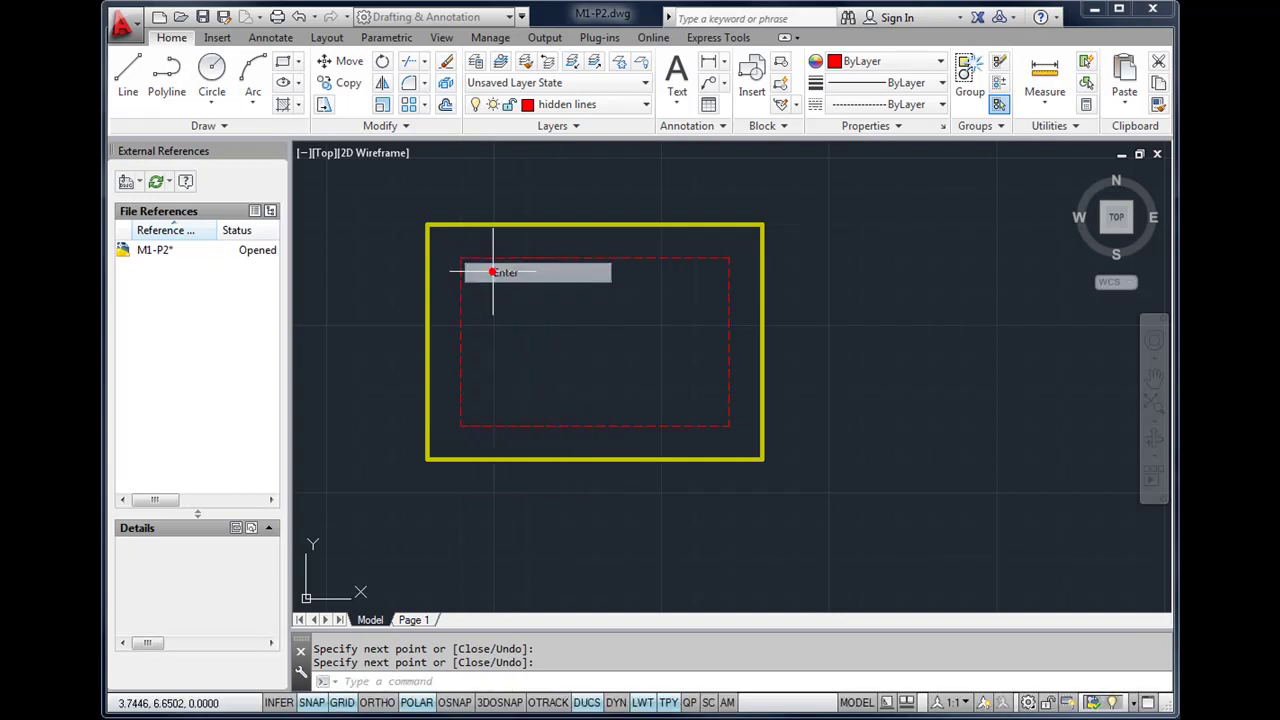
# Make center lines the current layer and draw a horizontal line through the rectangles, extending 0.25 beyond both sides of the yellow one.
pyautogui.scroll(2, 509, 271)
pyautogui.moveTo(509, 271); pyautogui.dragTo(529, 278, button='middle')
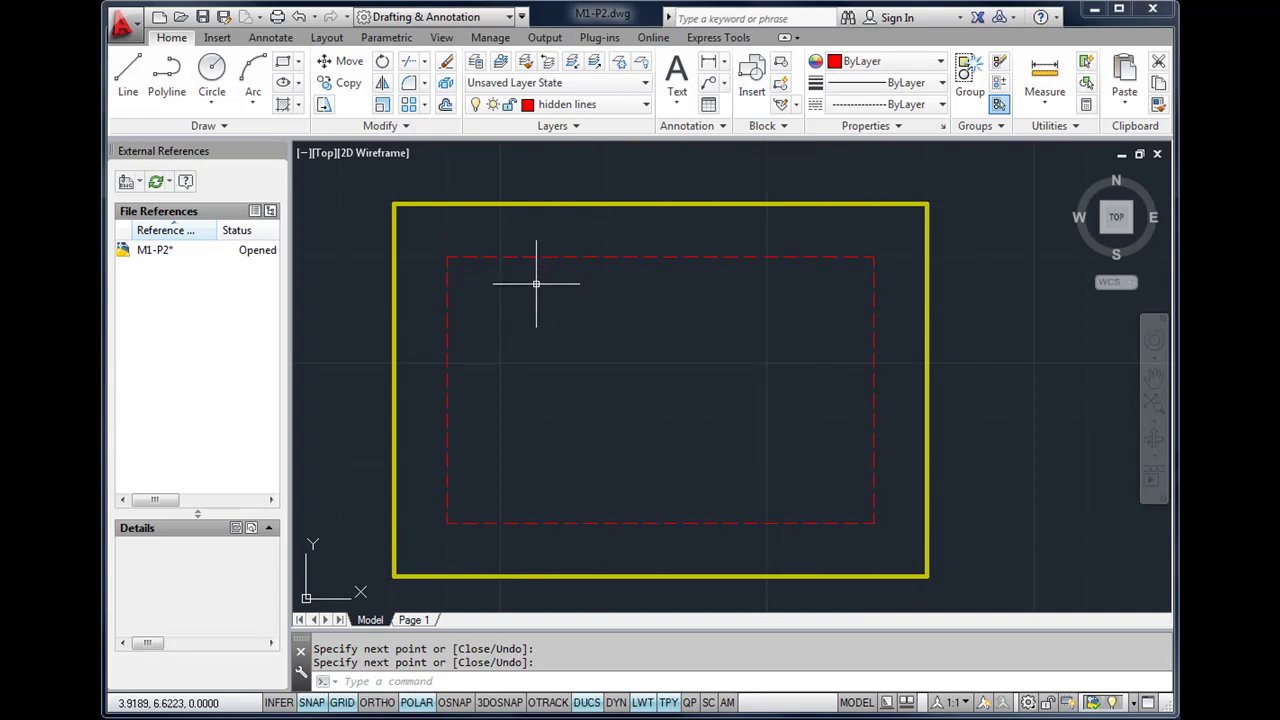
pyautogui.click(641, 106)
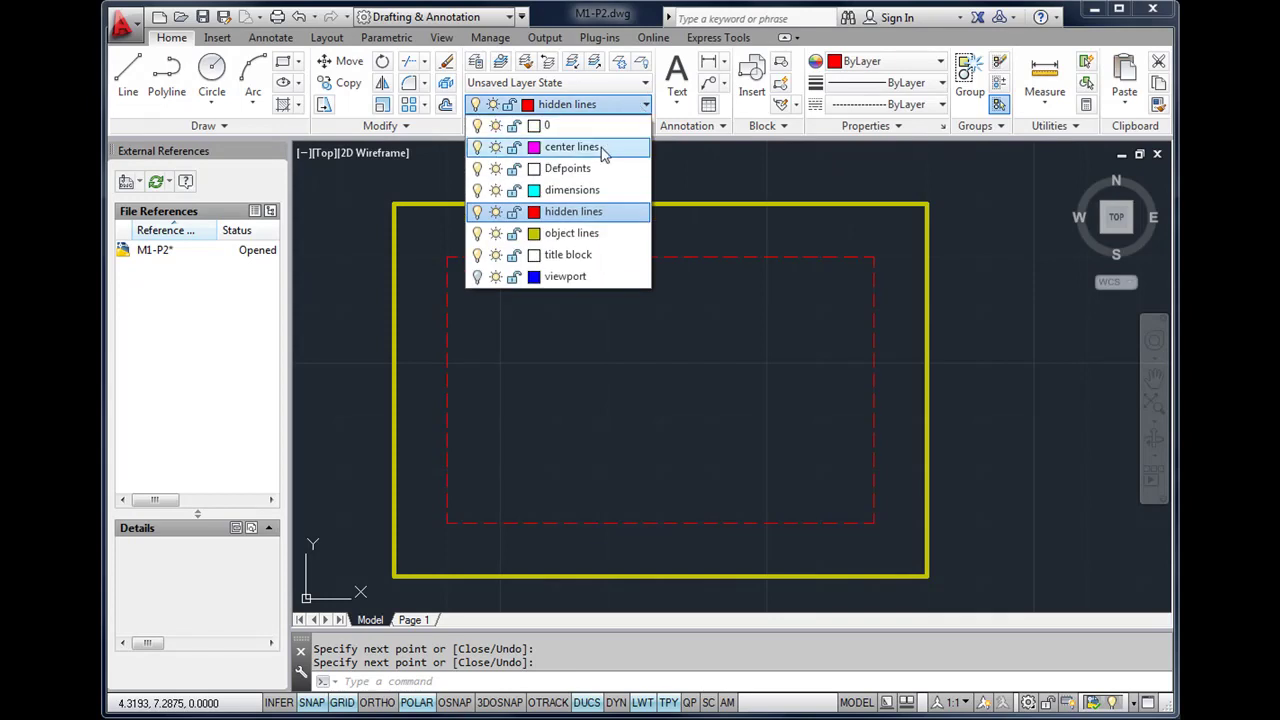
pyautogui.click(571, 147)
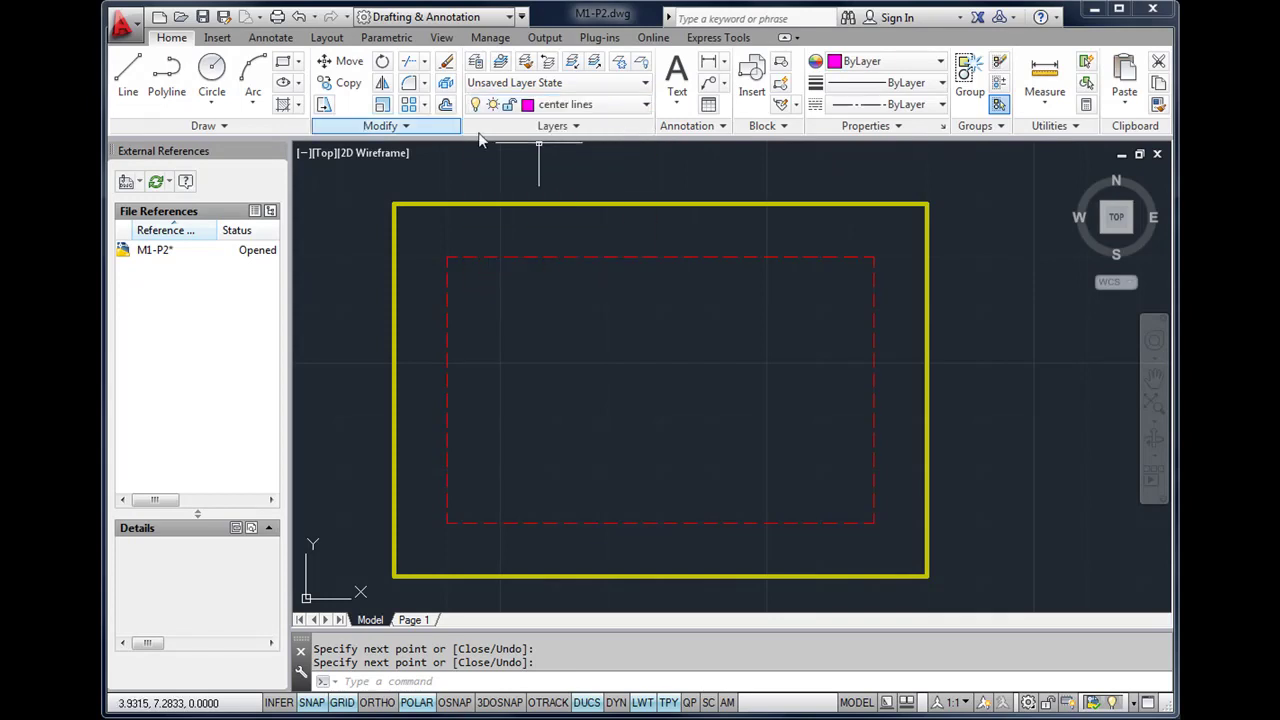
pyautogui.click(128, 75)
pyautogui.click(340, 417)
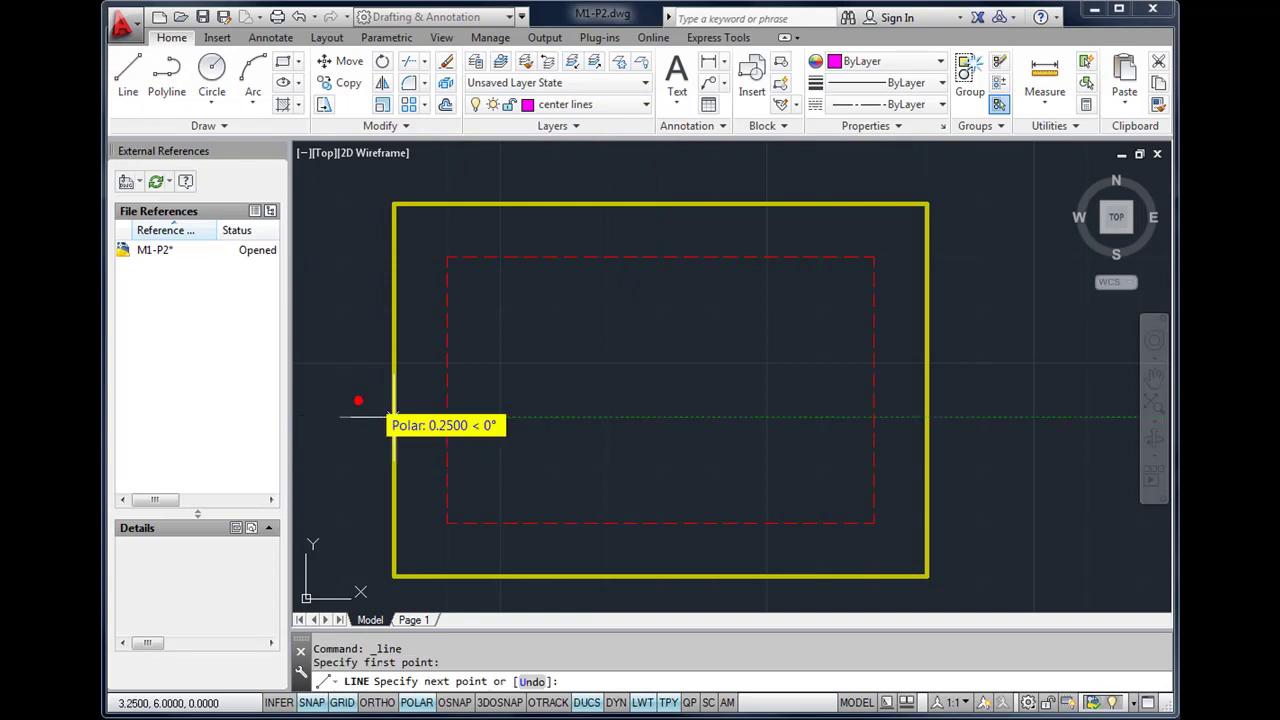
pyautogui.click(981, 417)
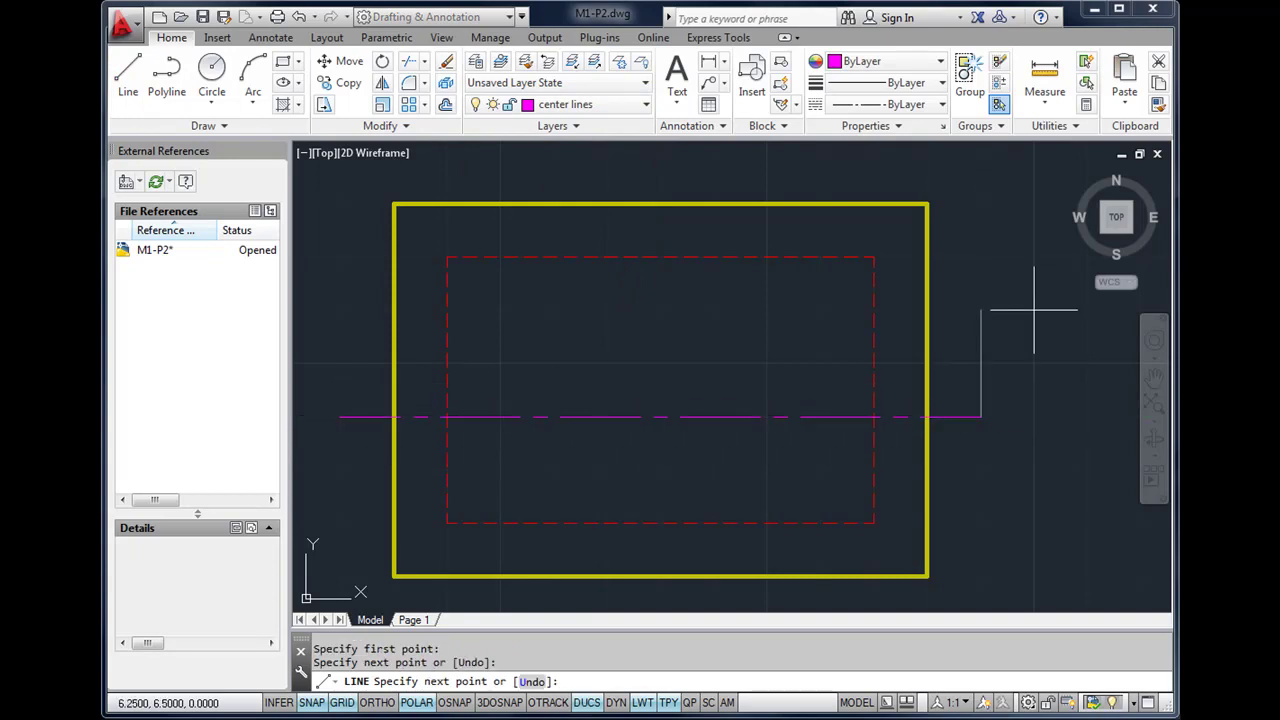
pyautogui.press('Escape')
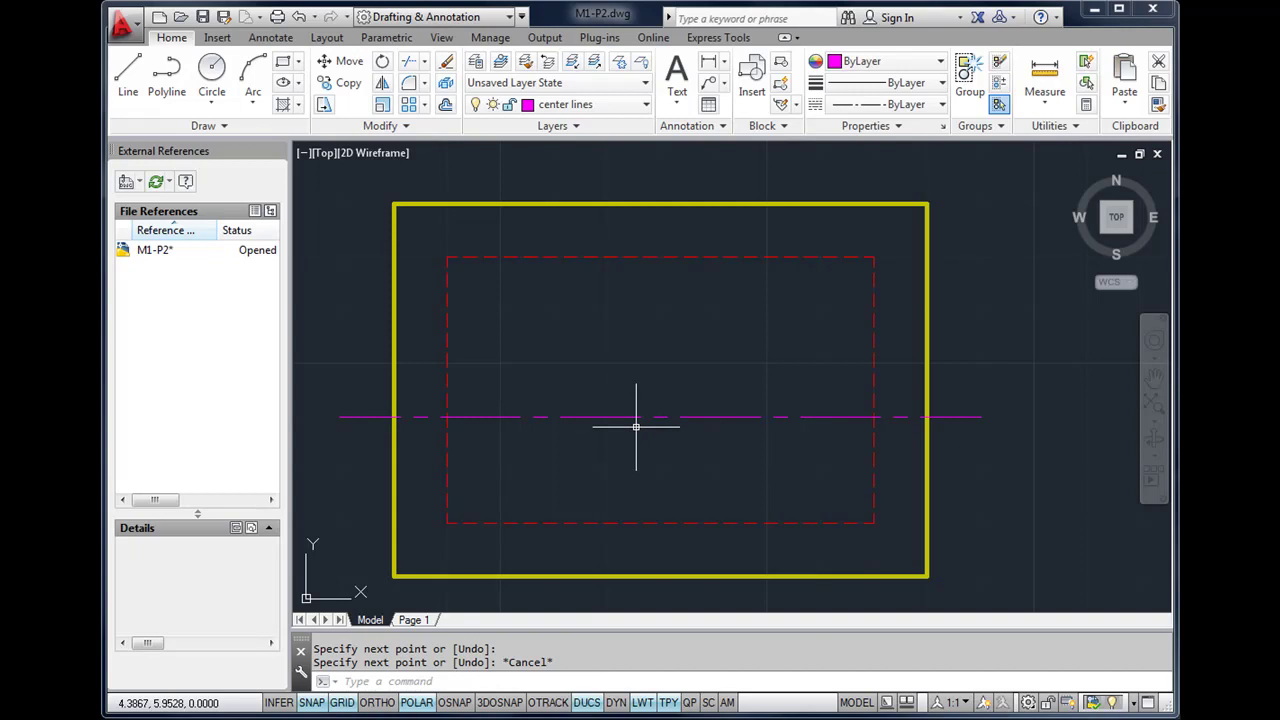
# Draw a circle on the center lines layer in the empty space to the right of the yellow rectangle.
pyautogui.scroll(-2, 630, 425)
pyautogui.moveTo(623, 423); pyautogui.dragTo(574, 413, button='middle')
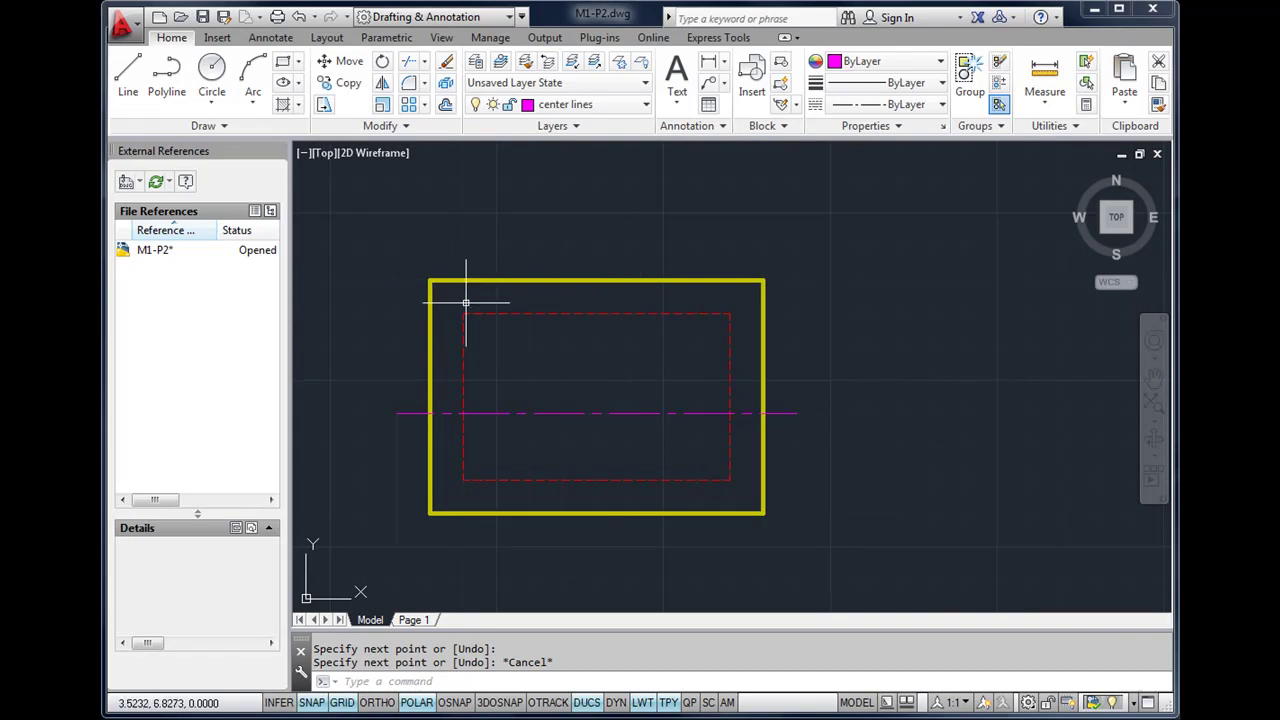
pyautogui.moveTo(562, 344)
pyautogui.mouseDown(button='middle')
pyautogui.moveTo(571, 349)
pyautogui.moveTo(532, 331)
pyautogui.mouseUp(button='middle')
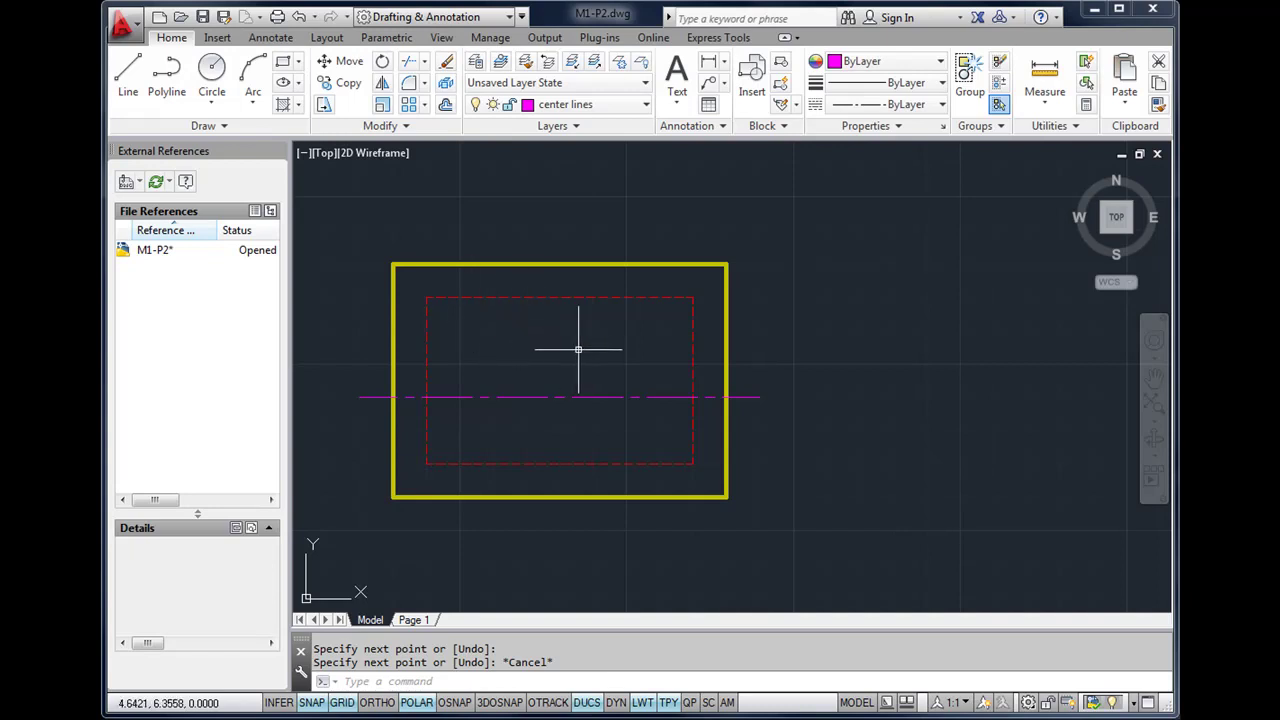
pyautogui.click(212, 68)
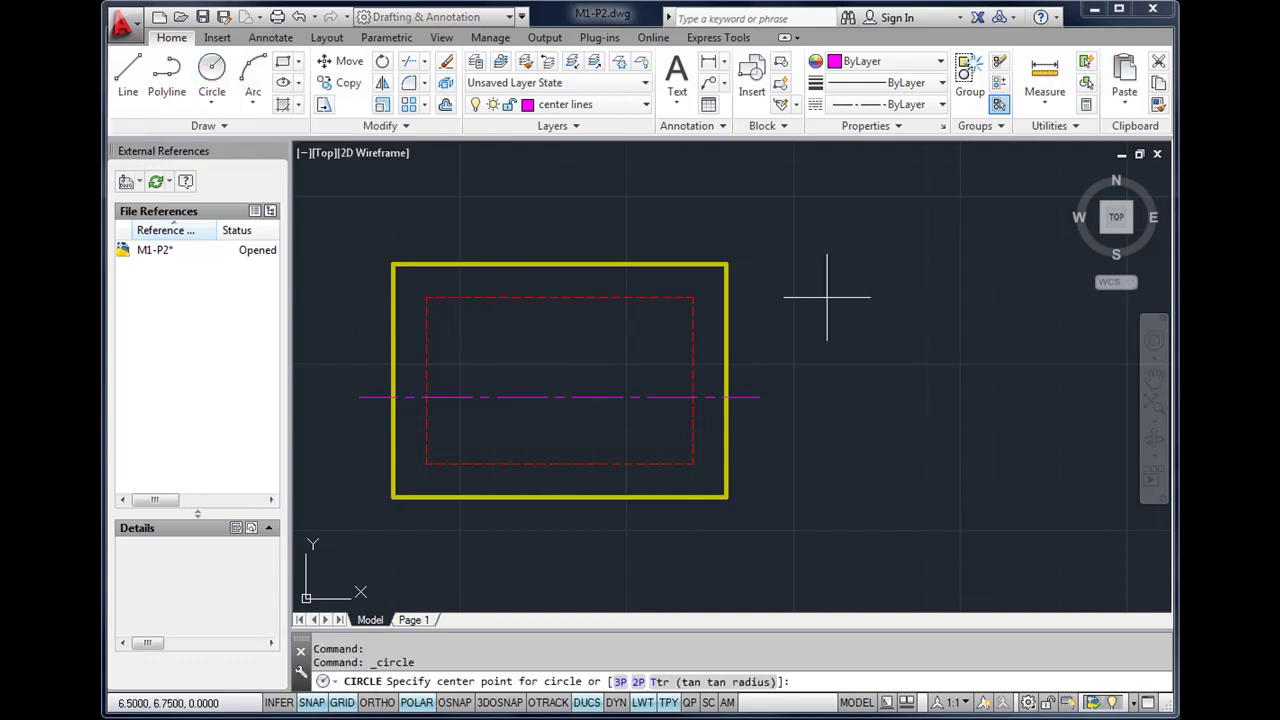
pyautogui.click(927, 364)
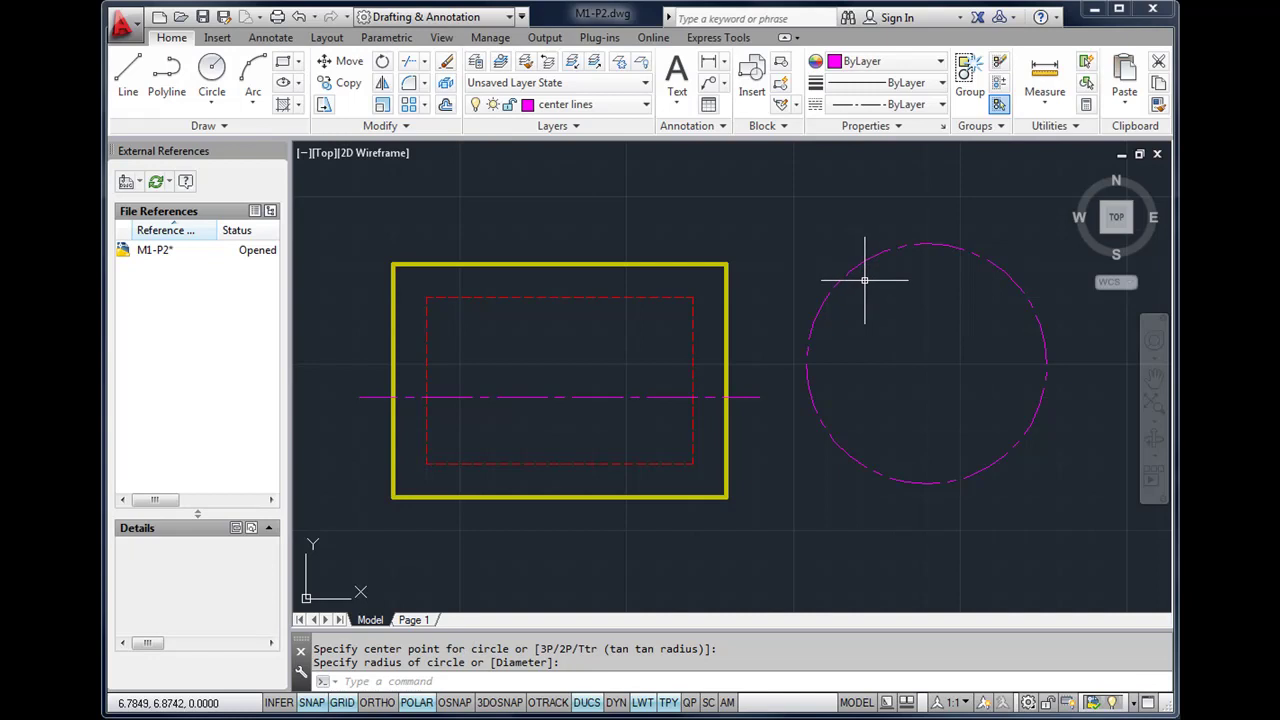
# Move the circle from the center lines layer to the object lines layer and clear the selection.
pyautogui.moveTo(865, 270)
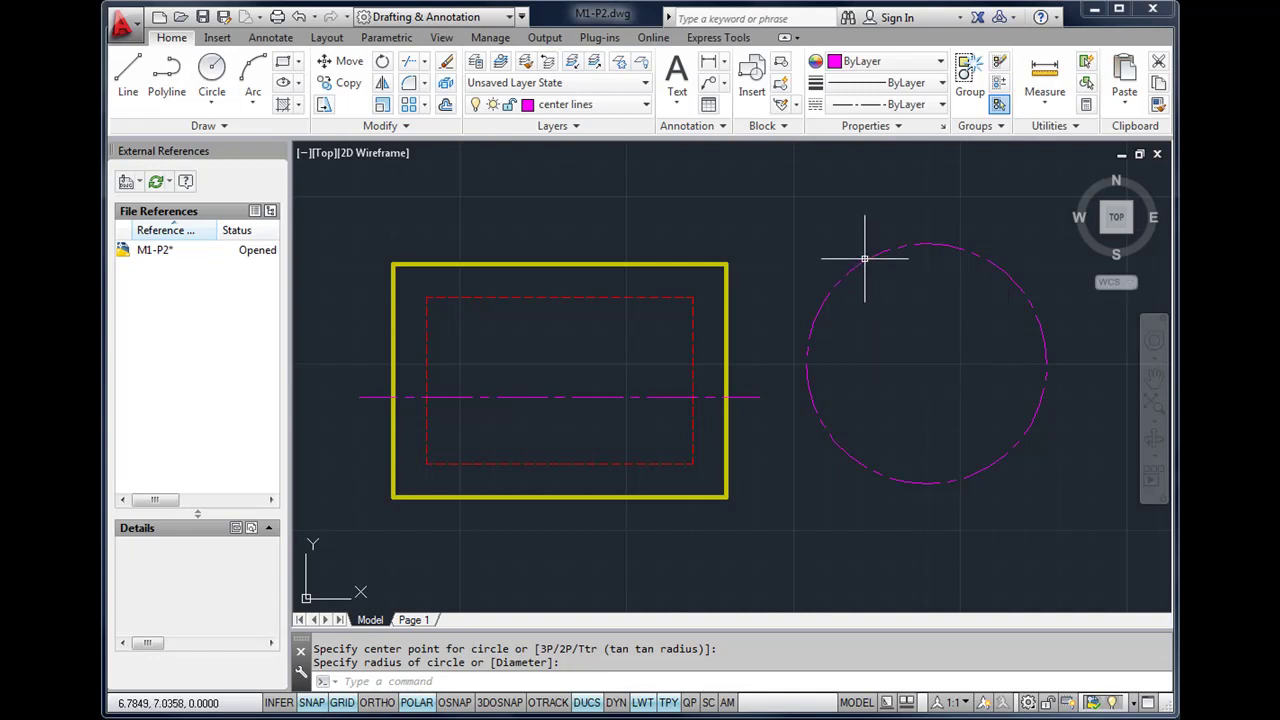
pyautogui.click(865, 258)
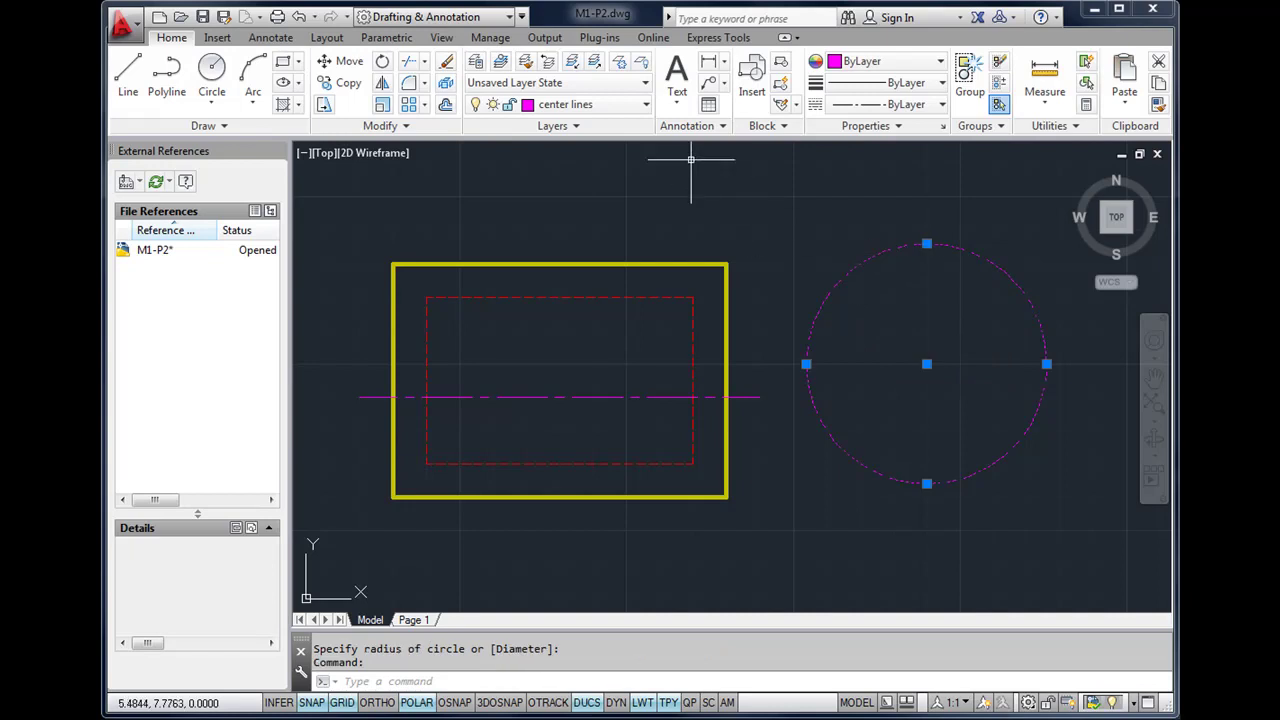
pyautogui.click(615, 110)
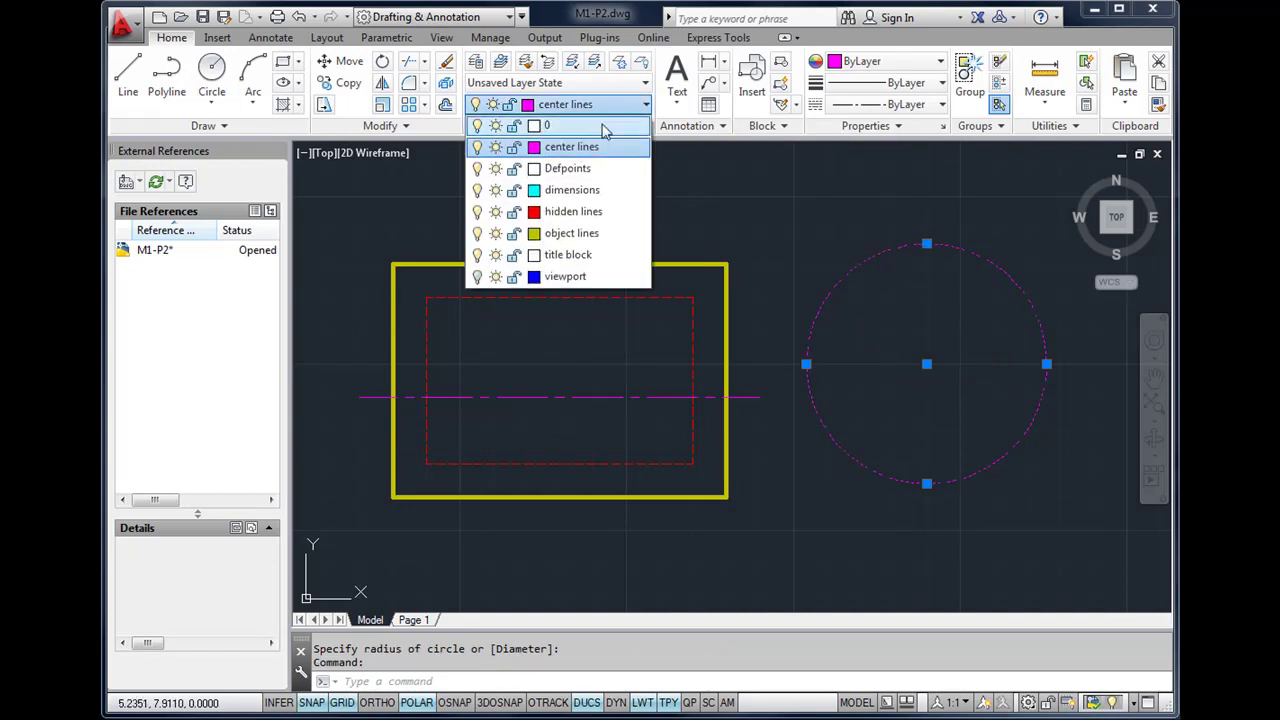
pyautogui.click(592, 233)
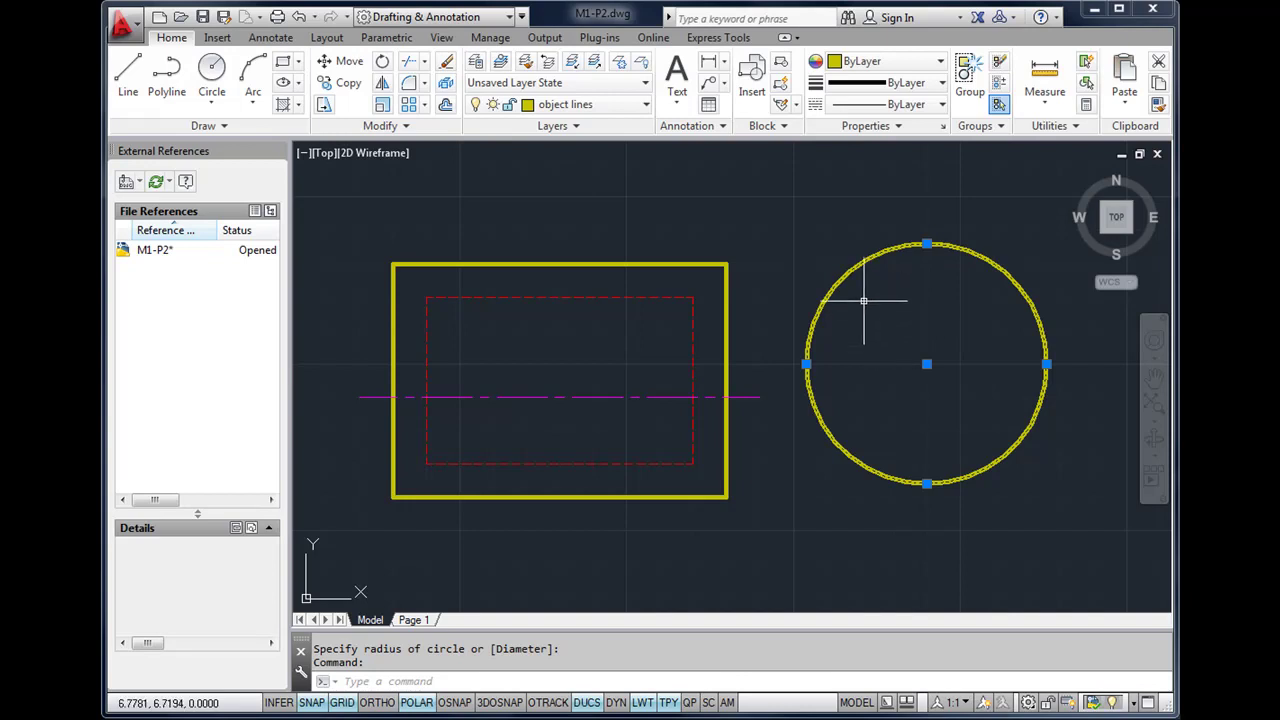
pyautogui.press('Escape')
pyautogui.press('Escape')
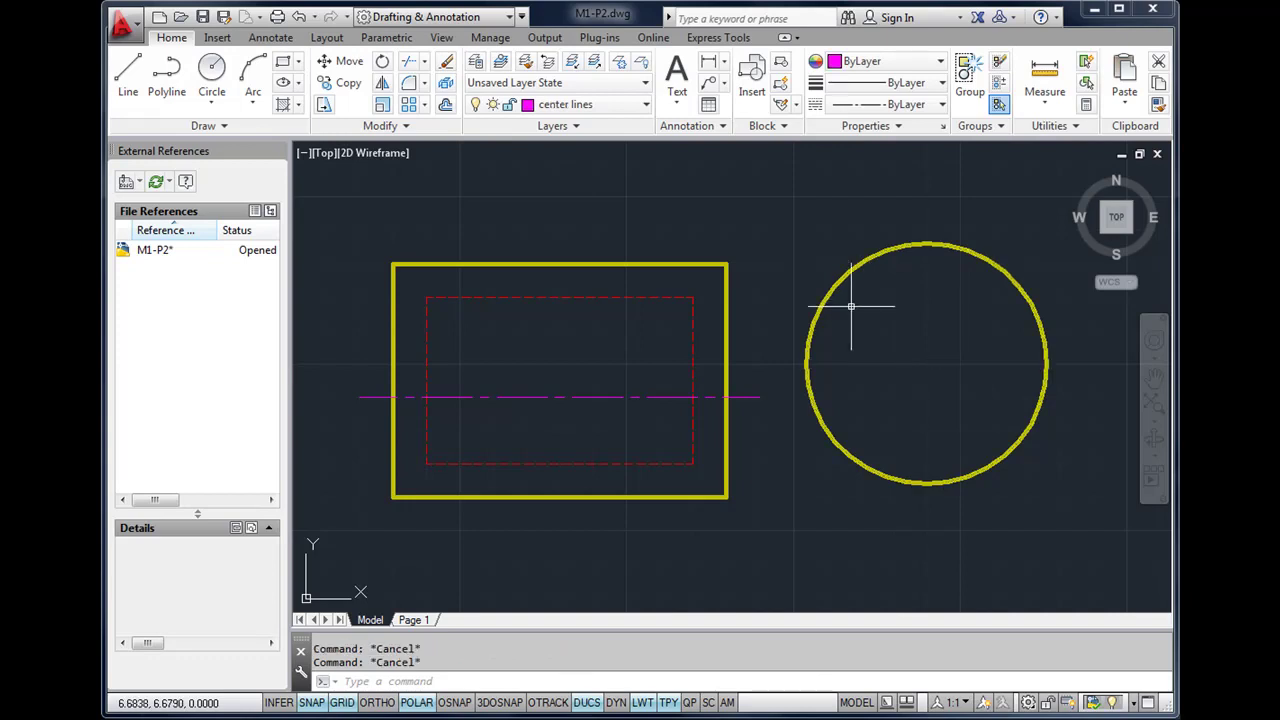
pyautogui.moveTo(820, 298)
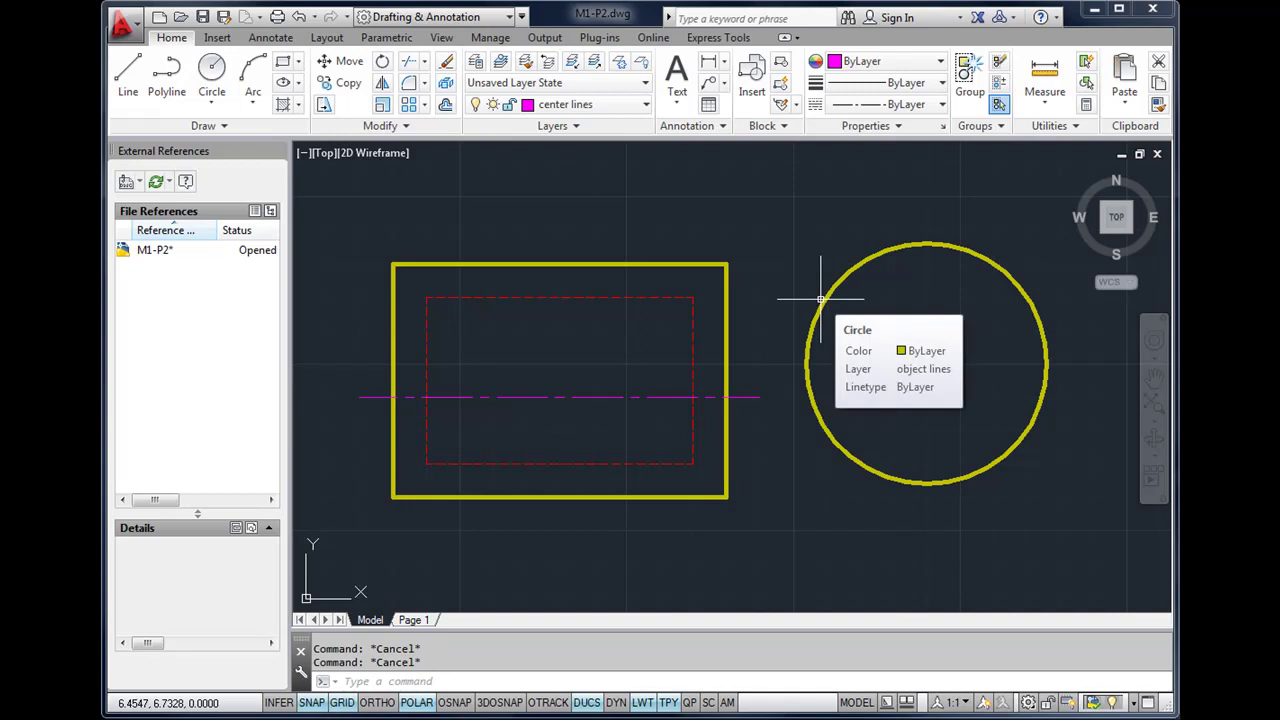
# Add a center mark to the circle with the Center Mark dimension command on the center lines layer.
pyautogui.click(272, 38)
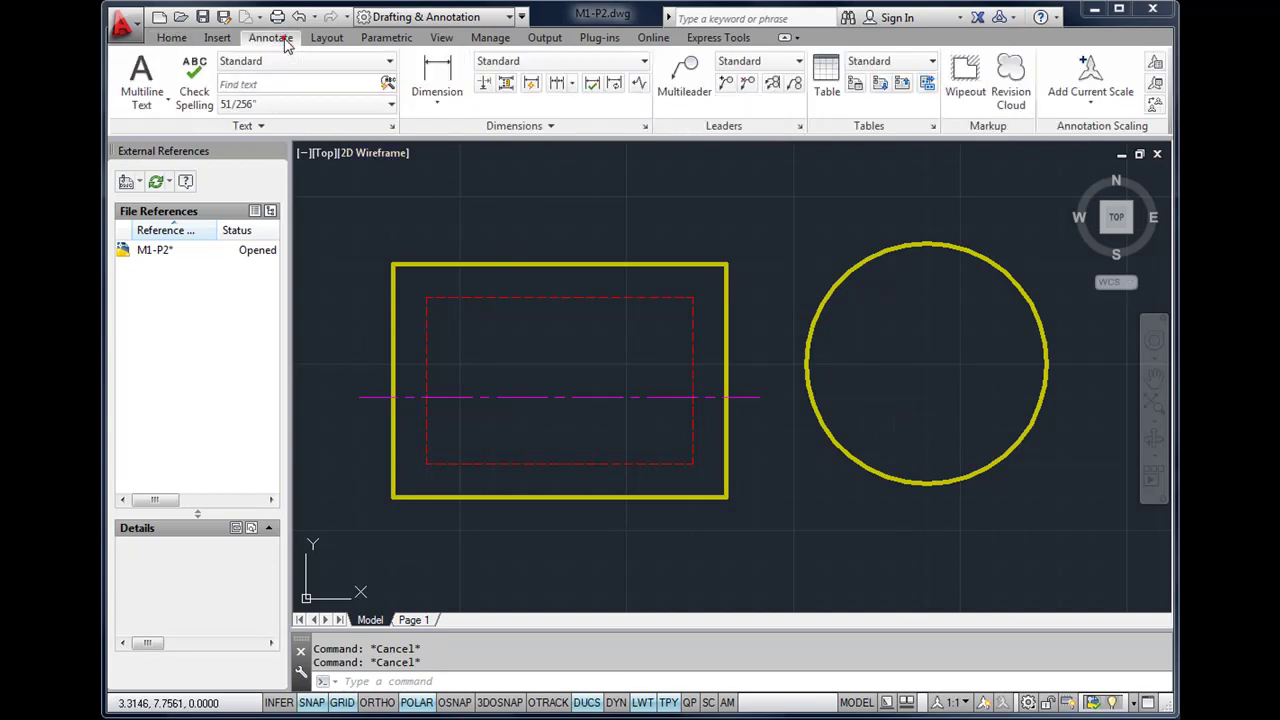
pyautogui.click(549, 128)
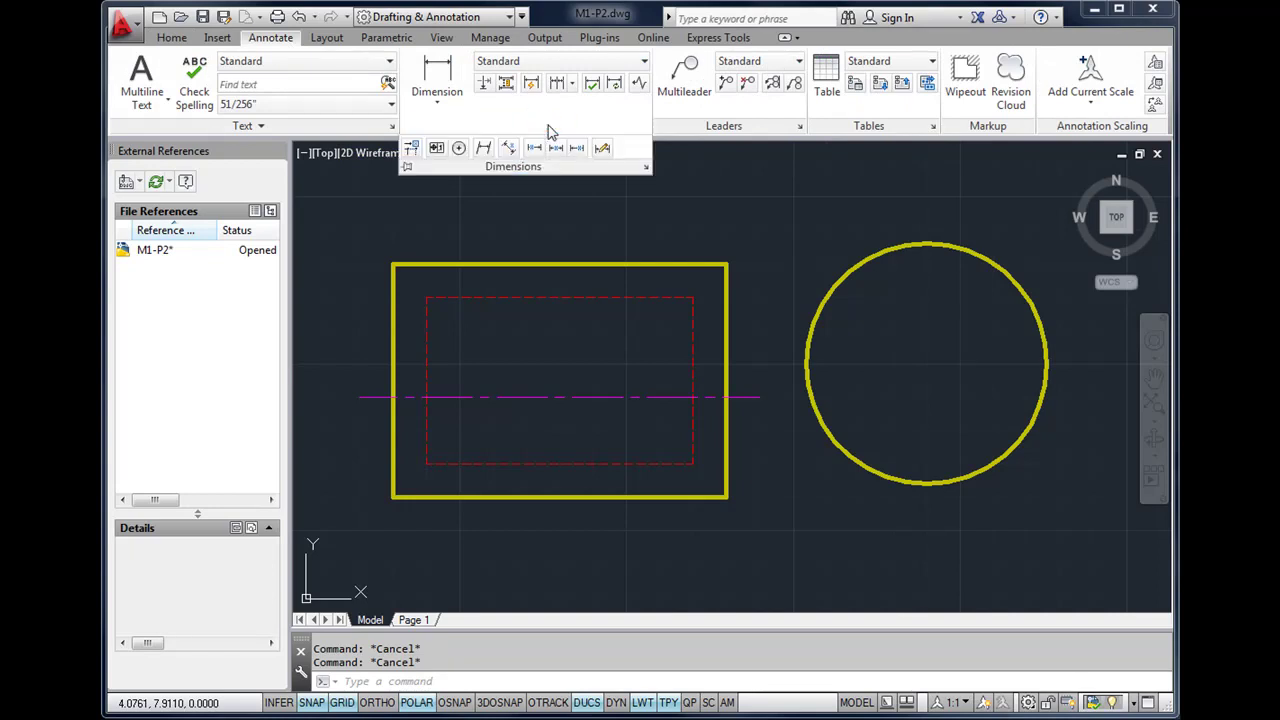
pyautogui.click(459, 148)
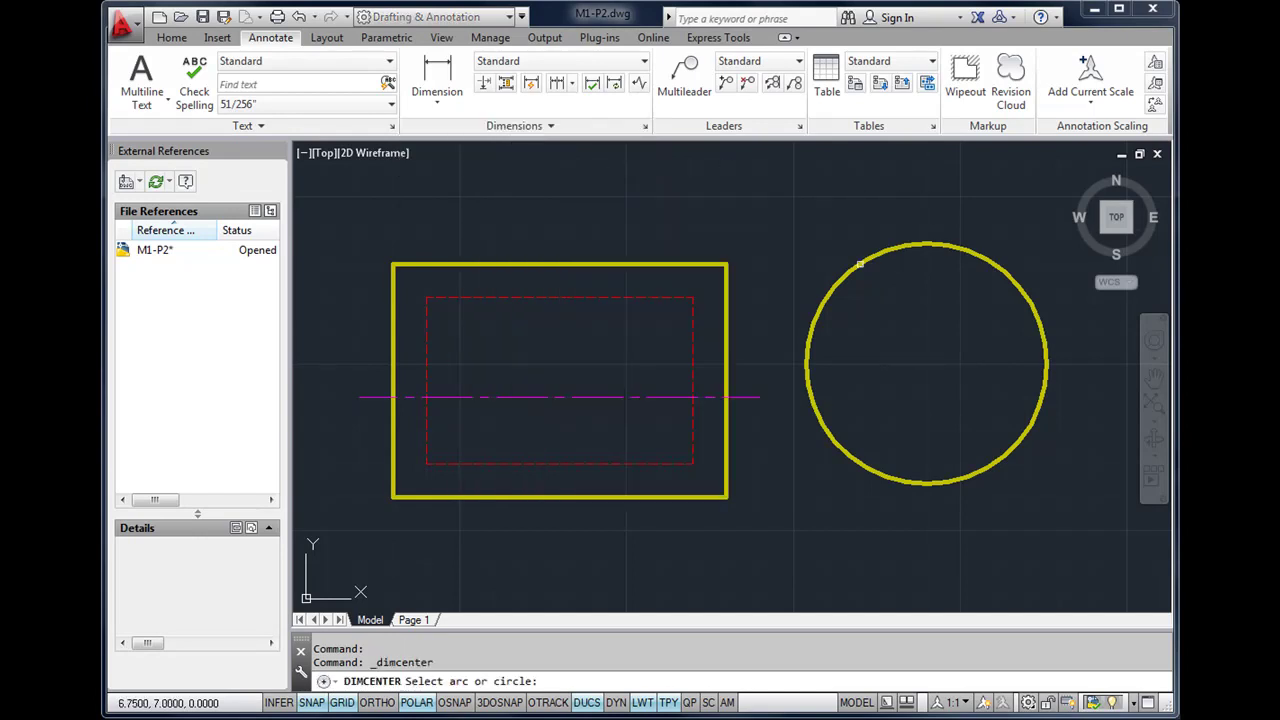
pyautogui.click(859, 265)
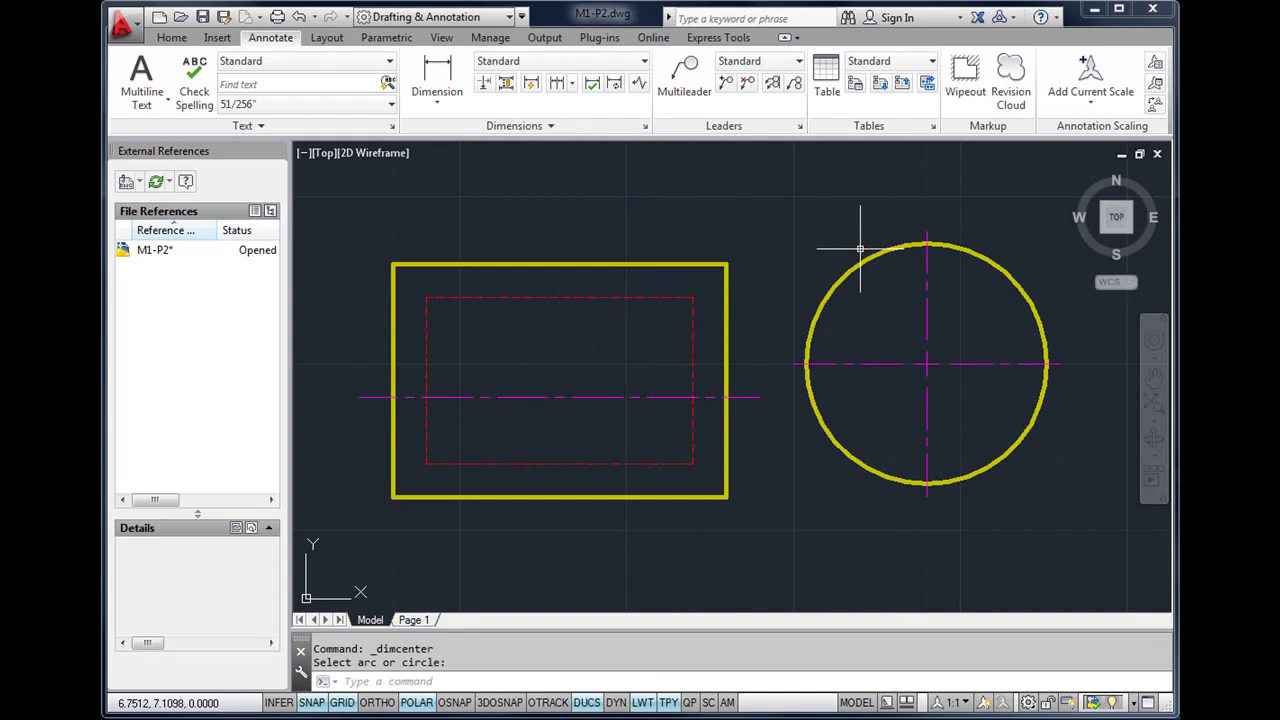